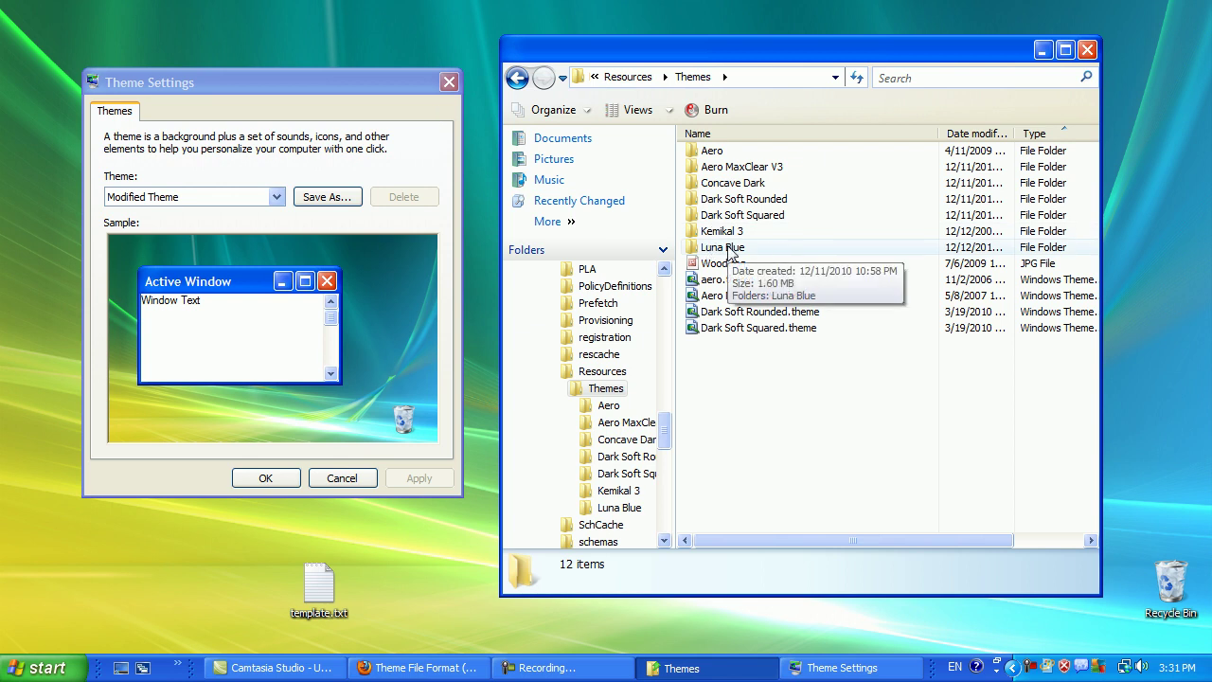
Check the full path of the Themes folder in the file window
left_click(650, 78)
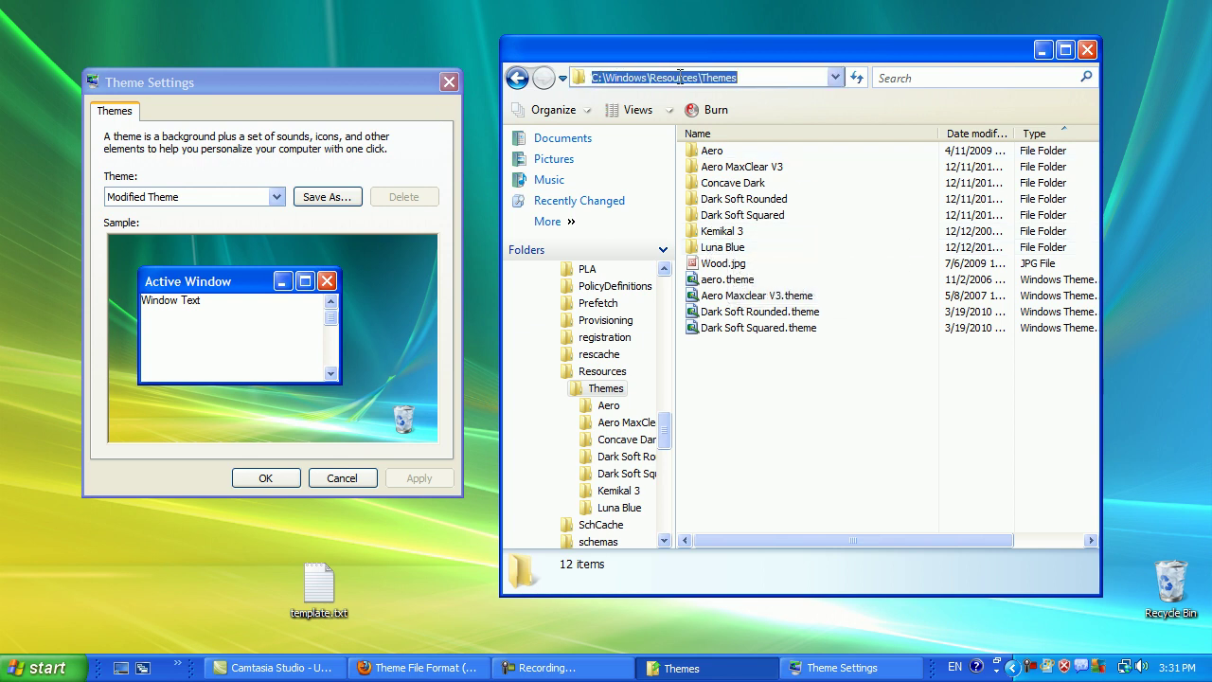
key("Escape")
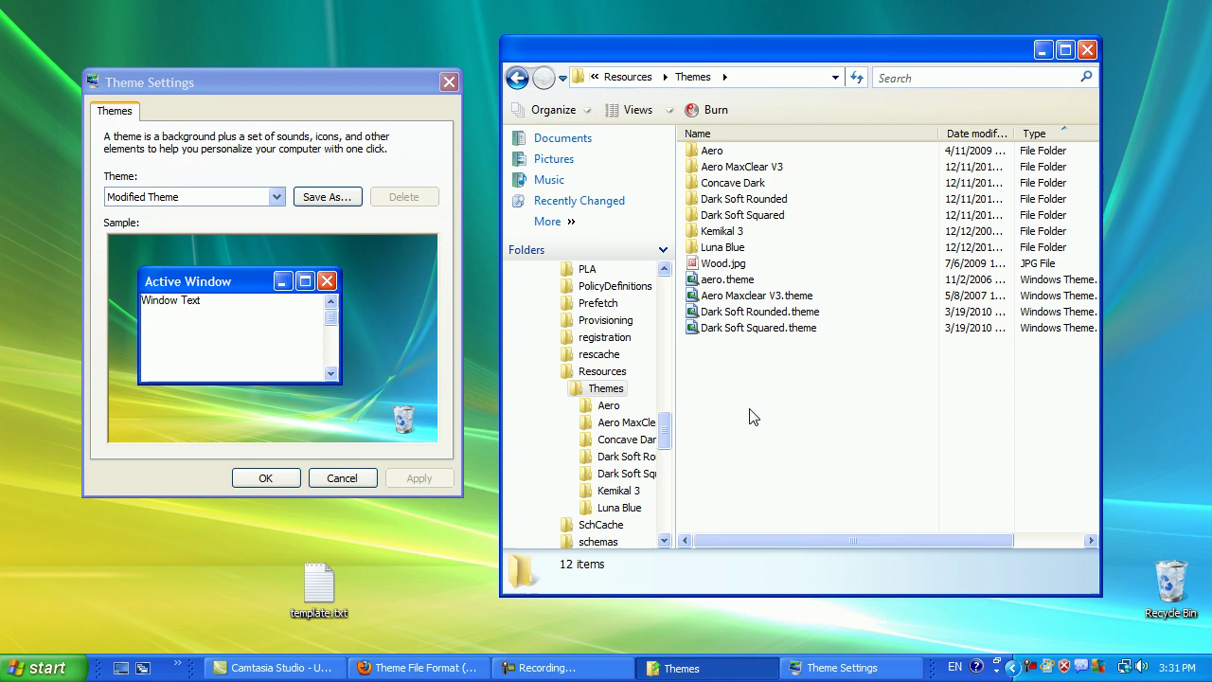
Browse for a theme file from Theme Settings and go to the C:\Windows folder
left_click(194, 195)
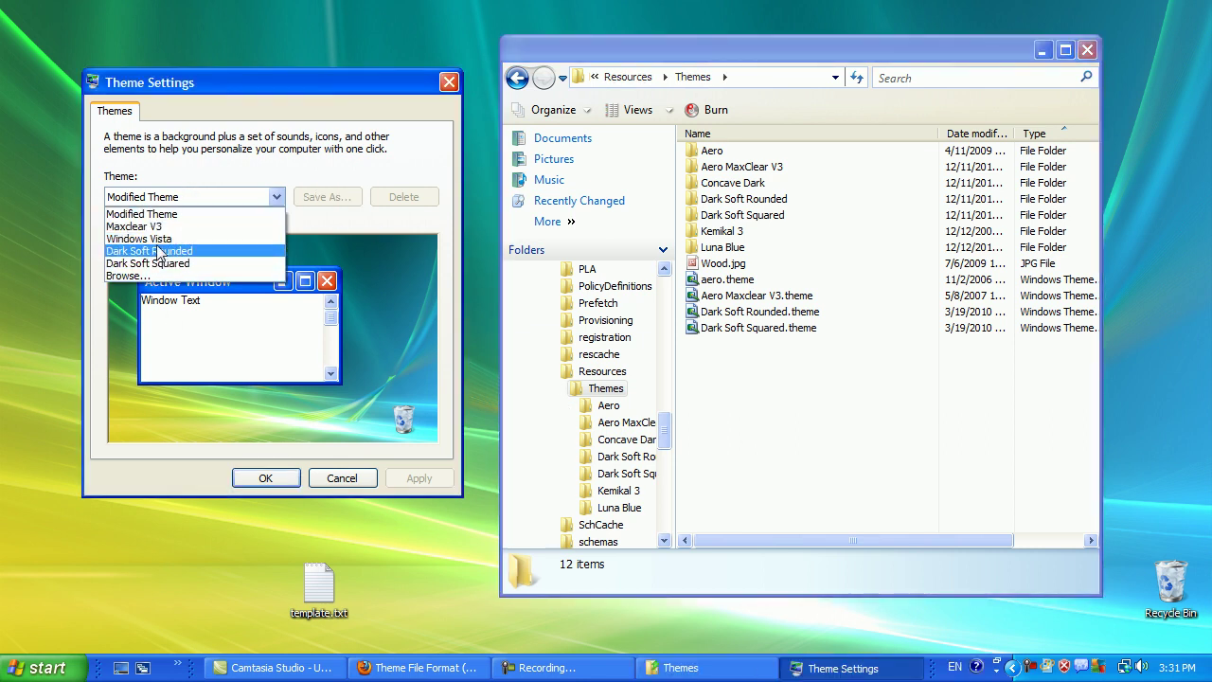
left_click(145, 273)
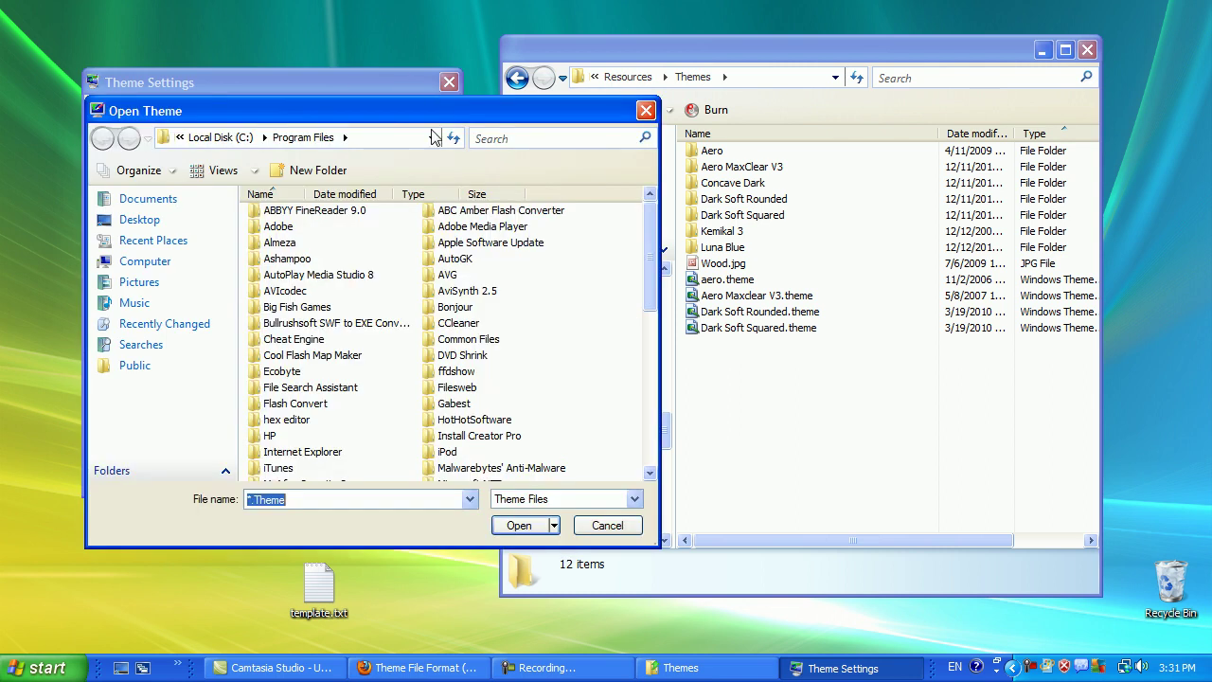
left_click(380, 145)
left_click_drag(347, 138, 191, 138)
type("w")
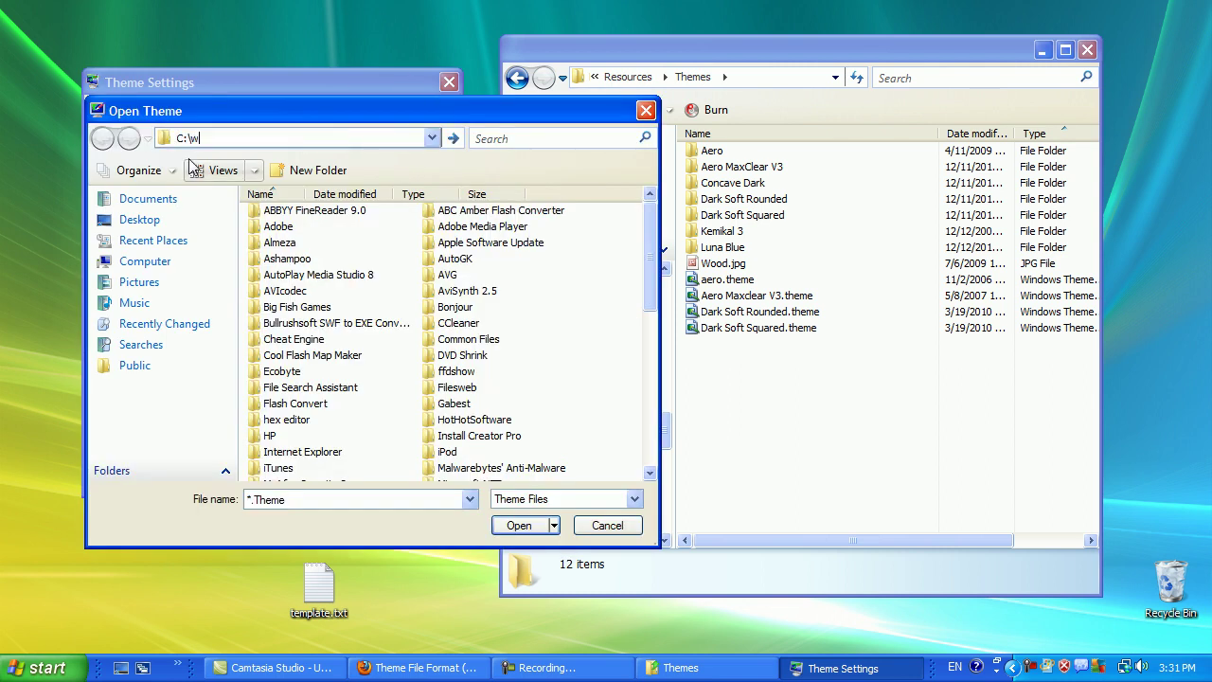
left_click(216, 154)
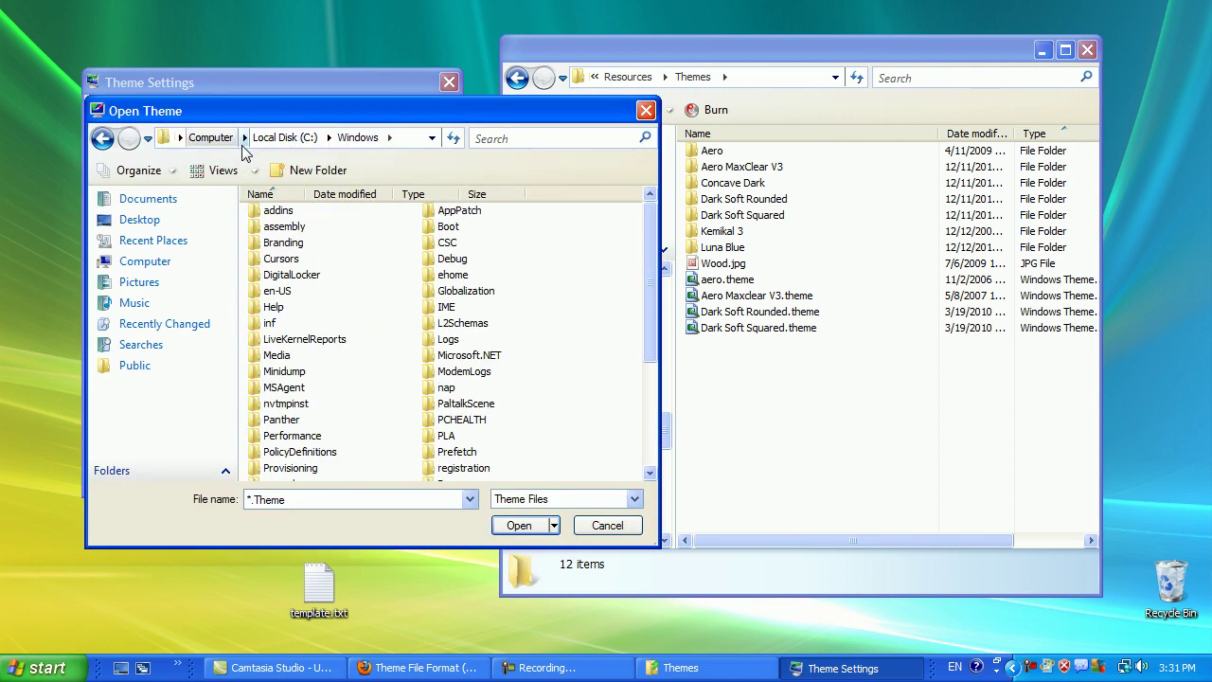
Look for theme files in C:\Windows\Resources\Themes\Luna Blue and cancel the Open Theme dialog
left_click(401, 135)
left_click(400, 136)
type("\\re")
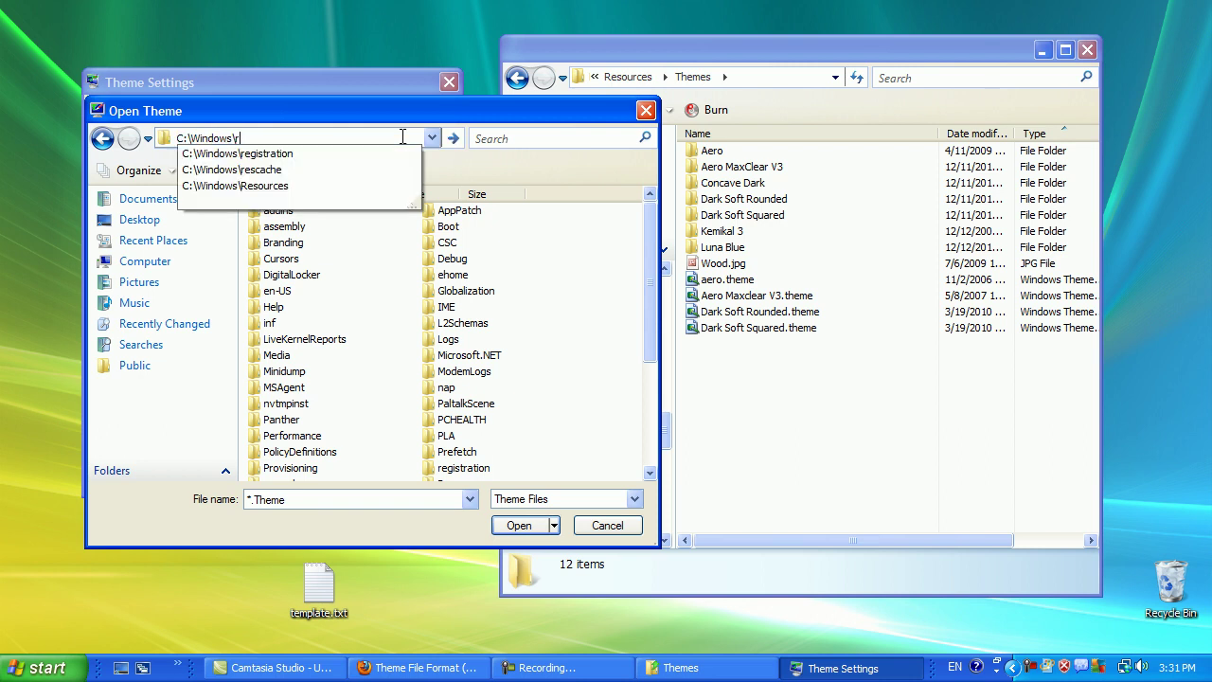
key("Down")
key("Down")
key("Down")
type("\\")
key("Down")
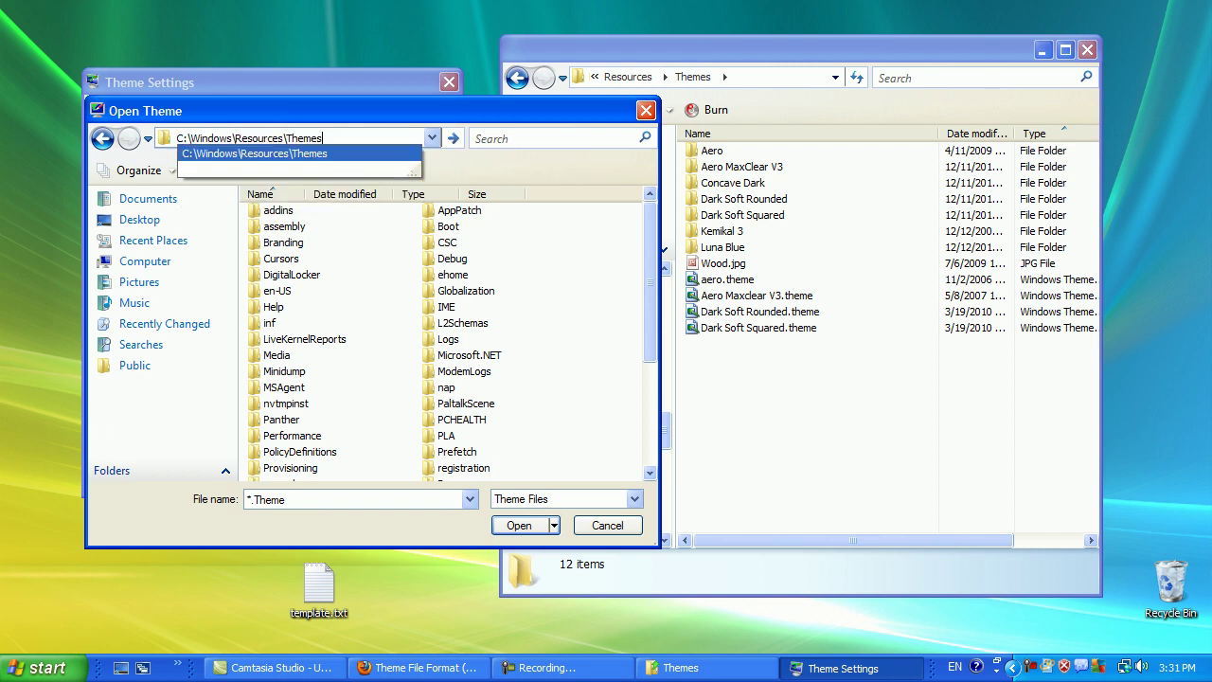
key("Return")
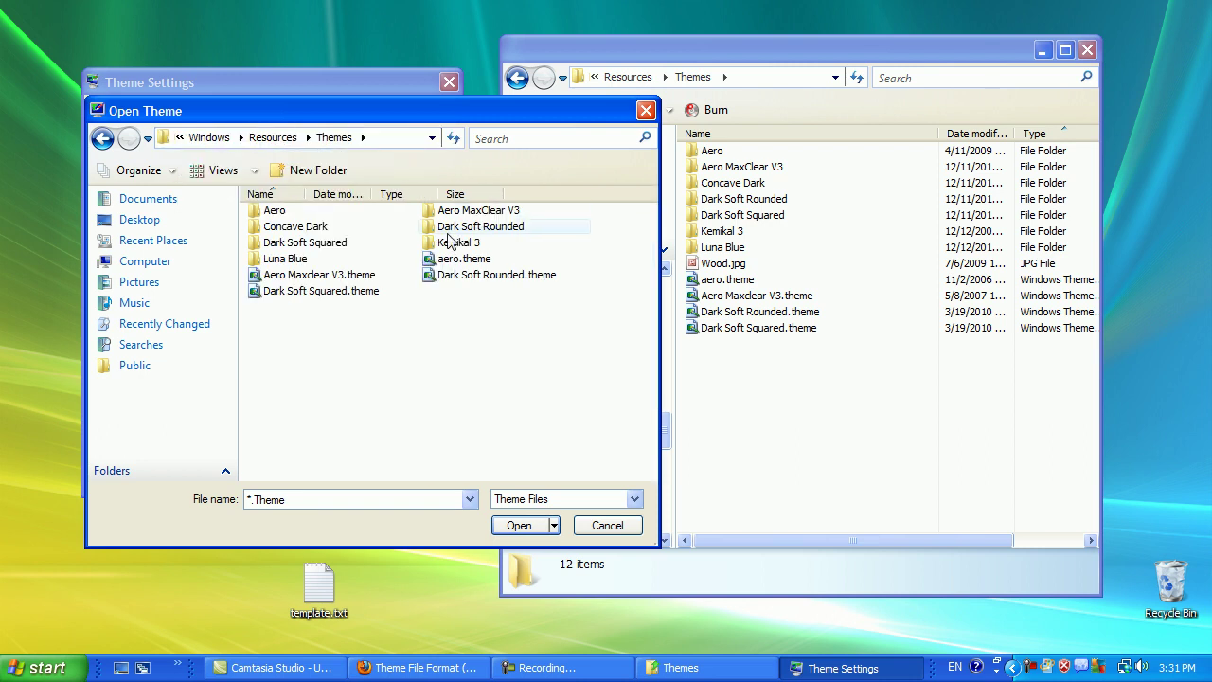
double_click(276, 258)
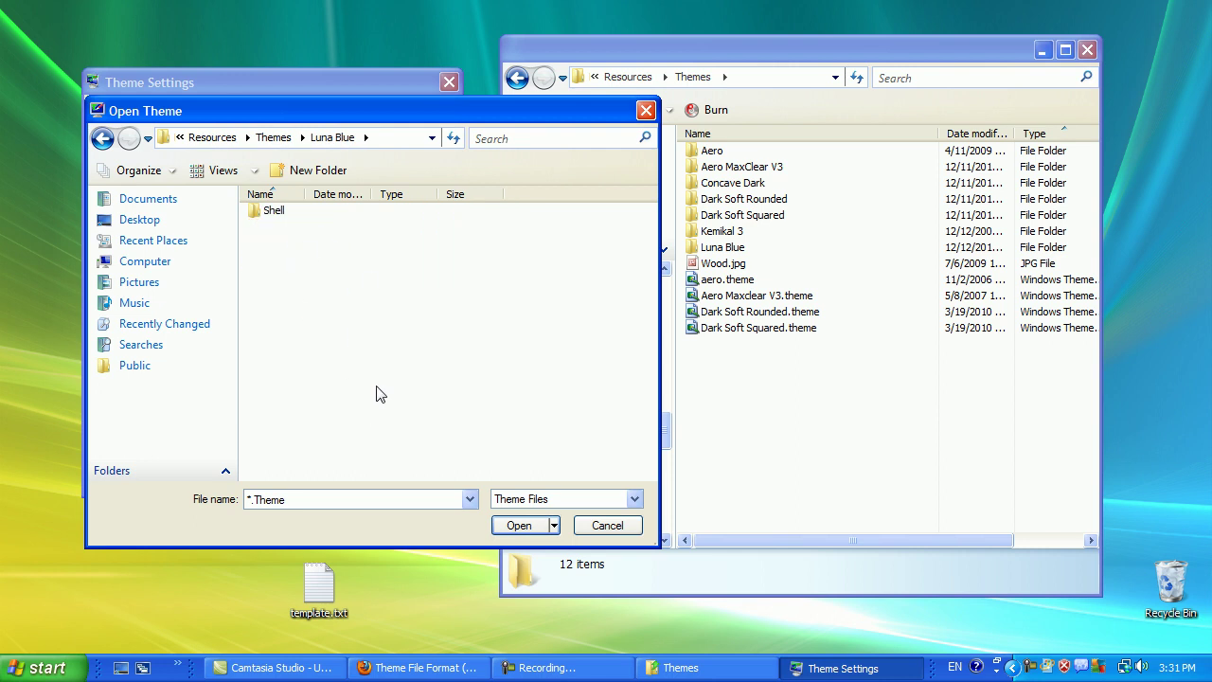
left_click(607, 525)
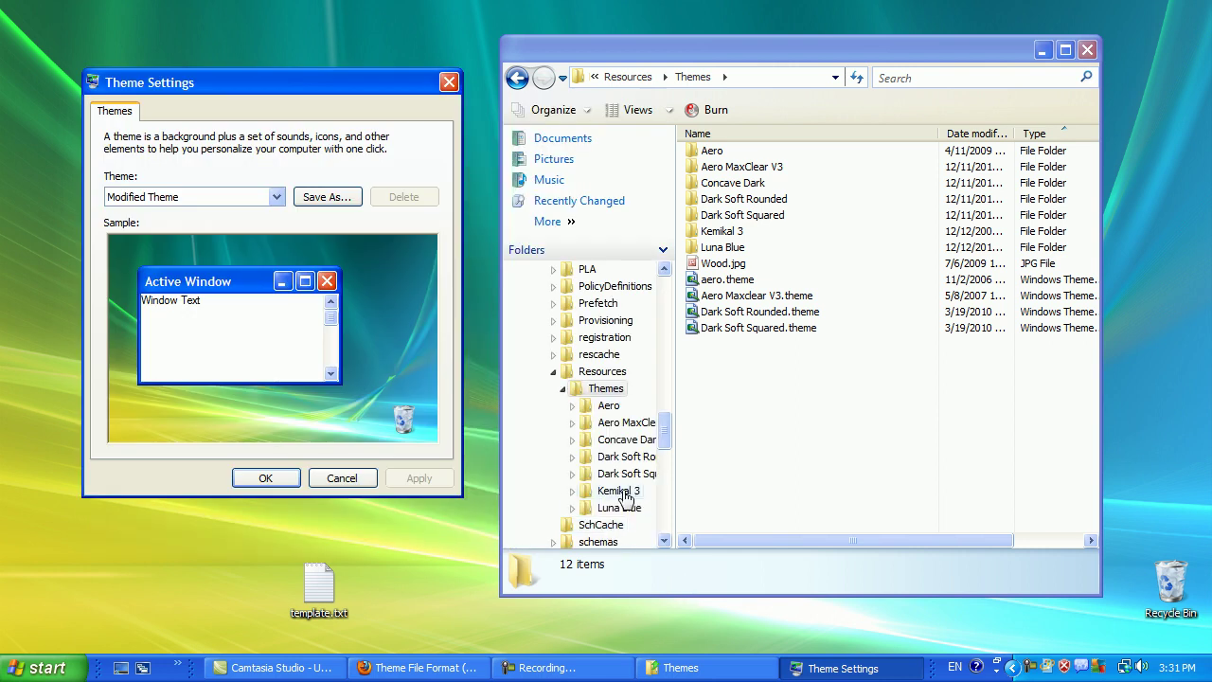
Open the C:\Windows\Resources\Themes\Luna Blue folder in a new file window
key("super")
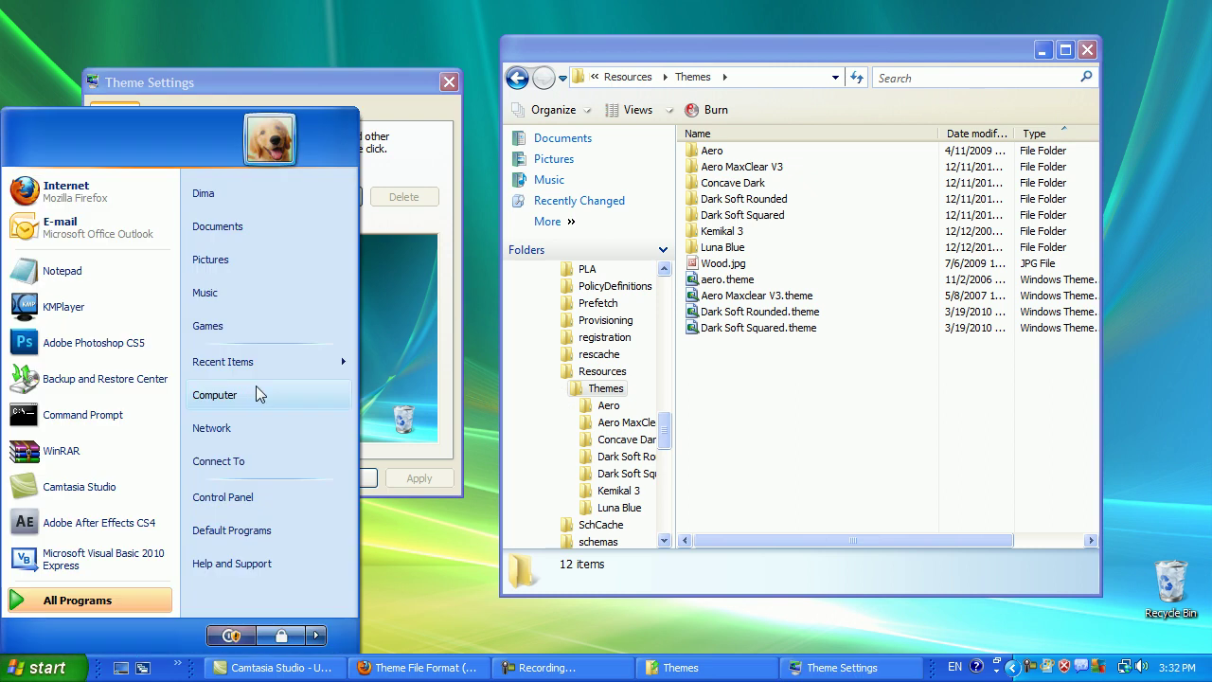
left_click(215, 395)
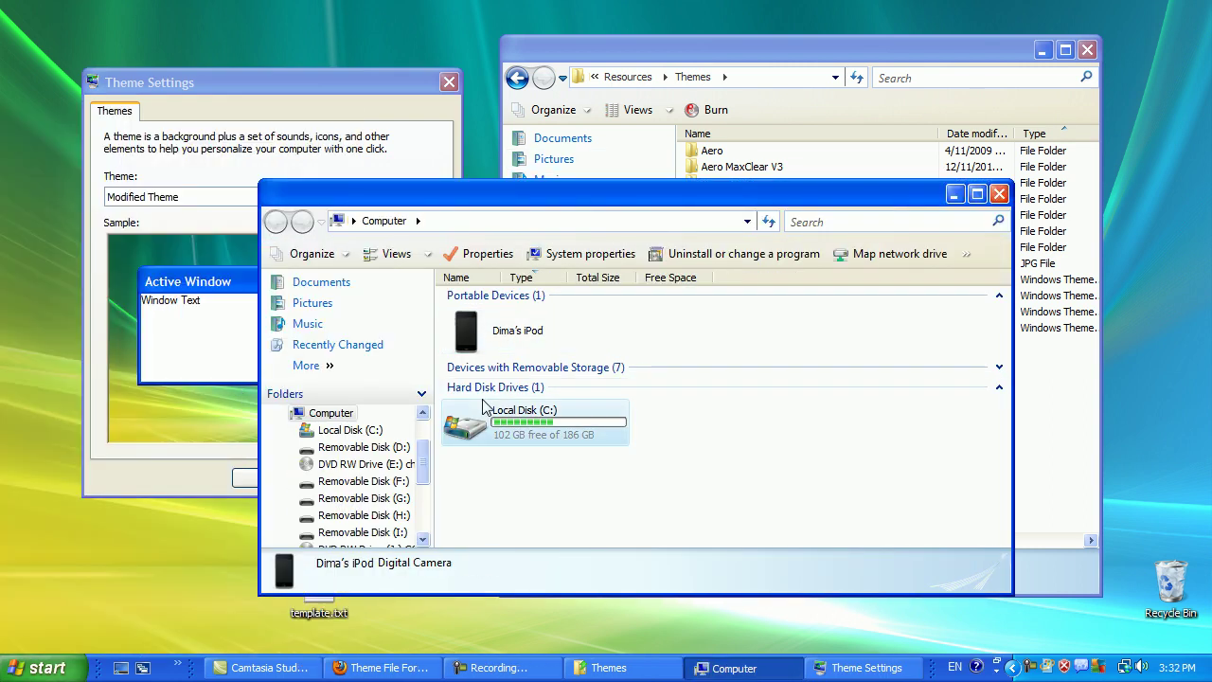
double_click(484, 407)
double_click(889, 379)
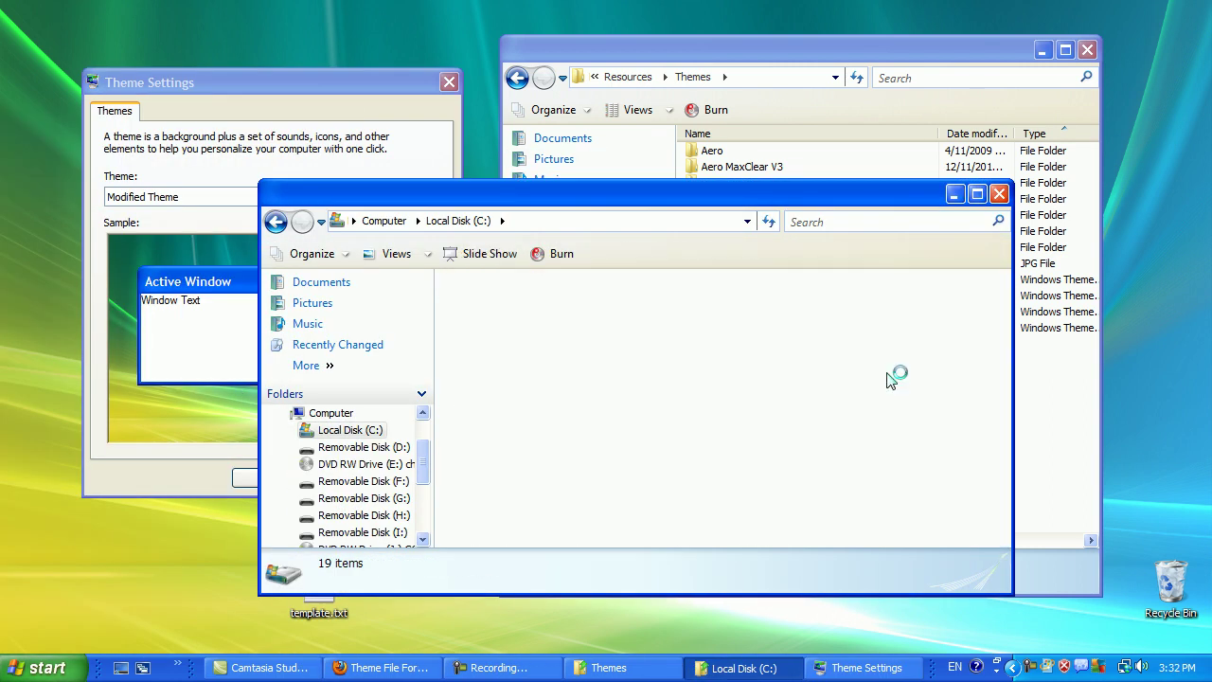
scroll(663, 393, "down", 9)
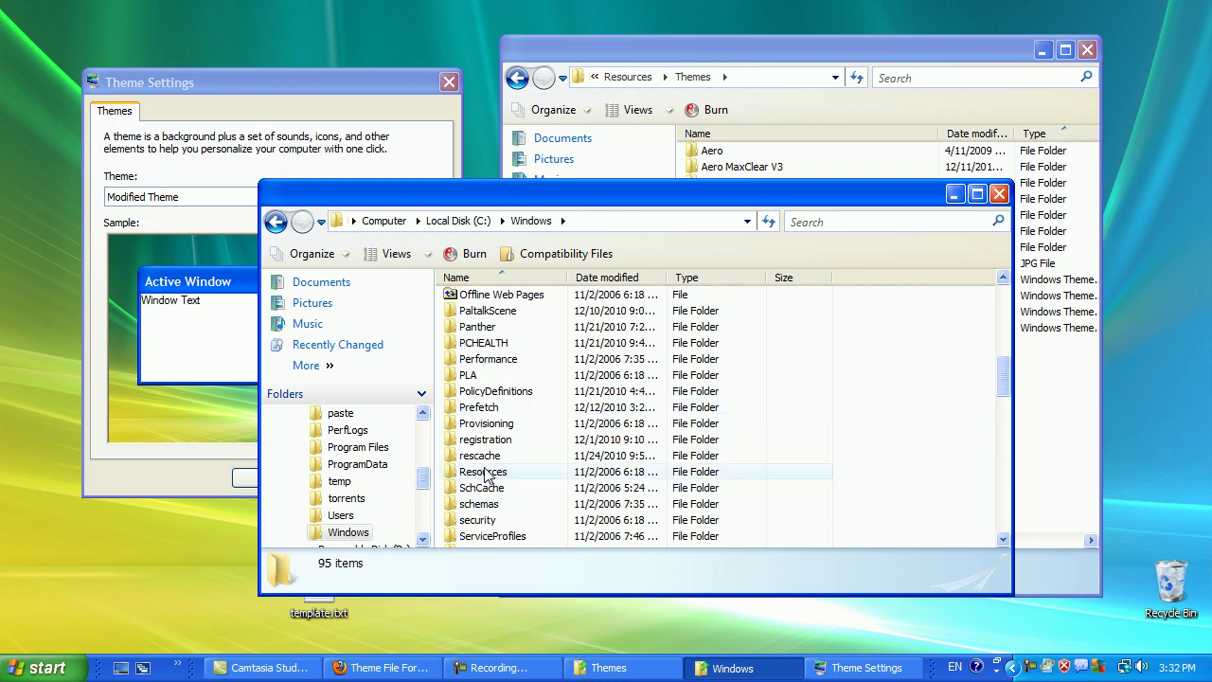
left_click(500, 475)
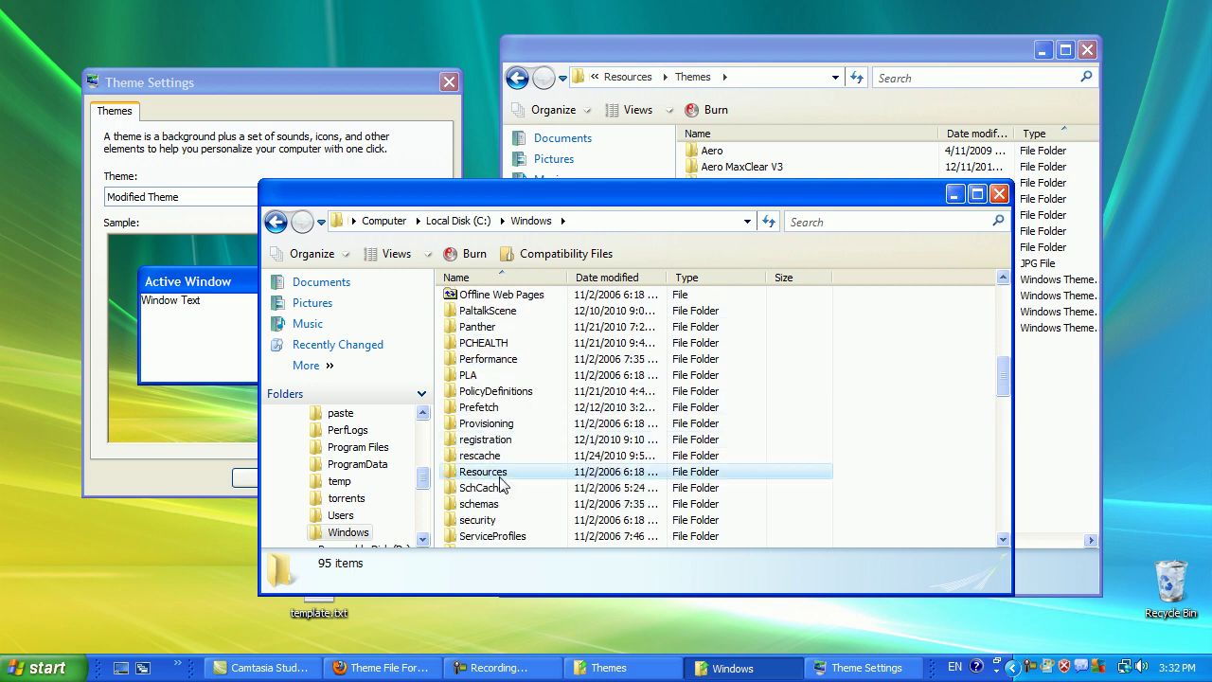
double_click(500, 476)
double_click(472, 299)
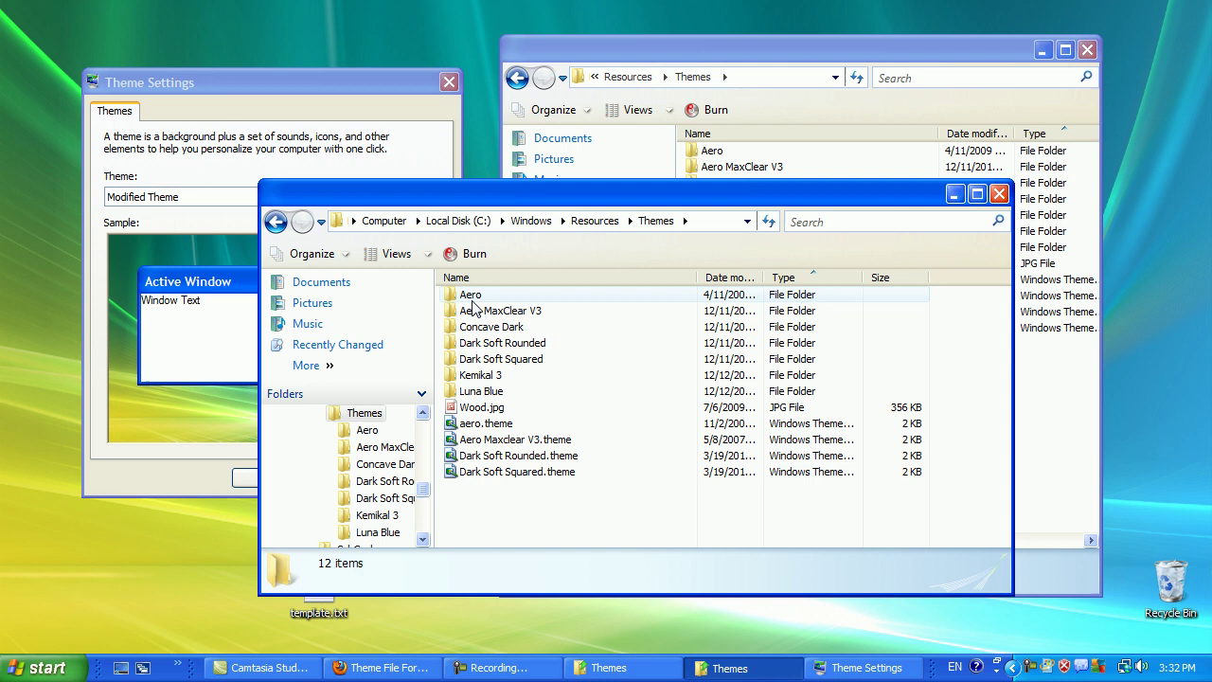
double_click(484, 392)
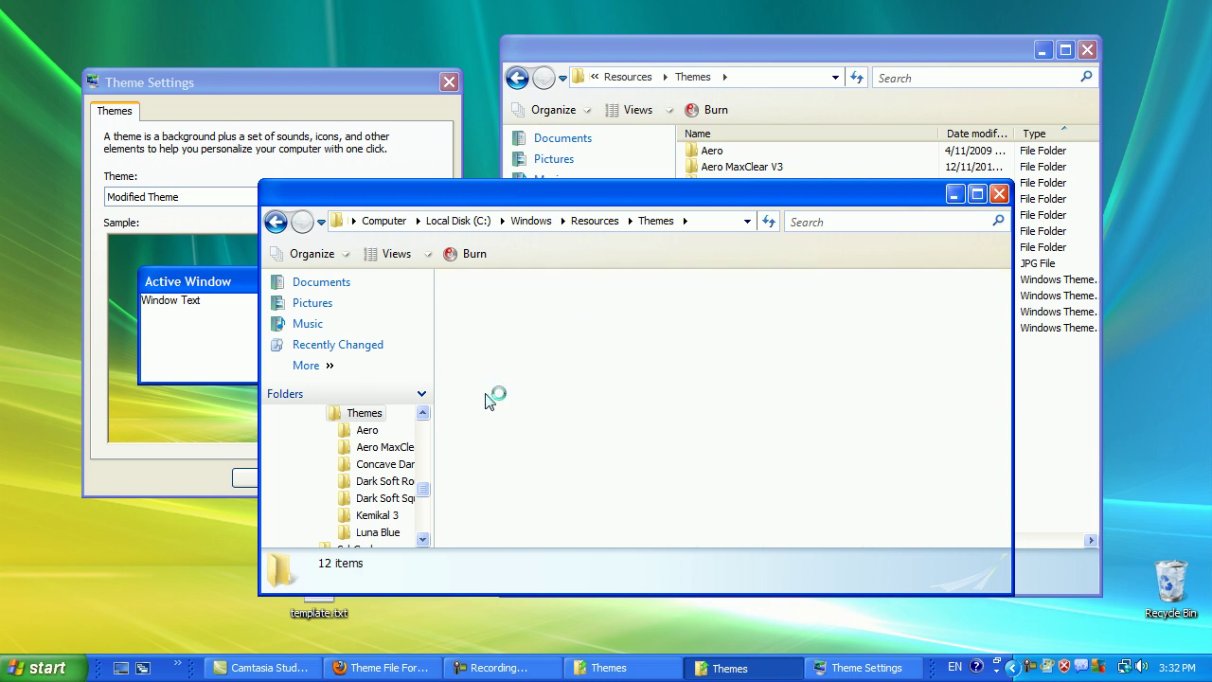
Delete the Luna Blue.msstyles shortcut from the Luna Blue folder and close that folder's window
left_click(485, 327)
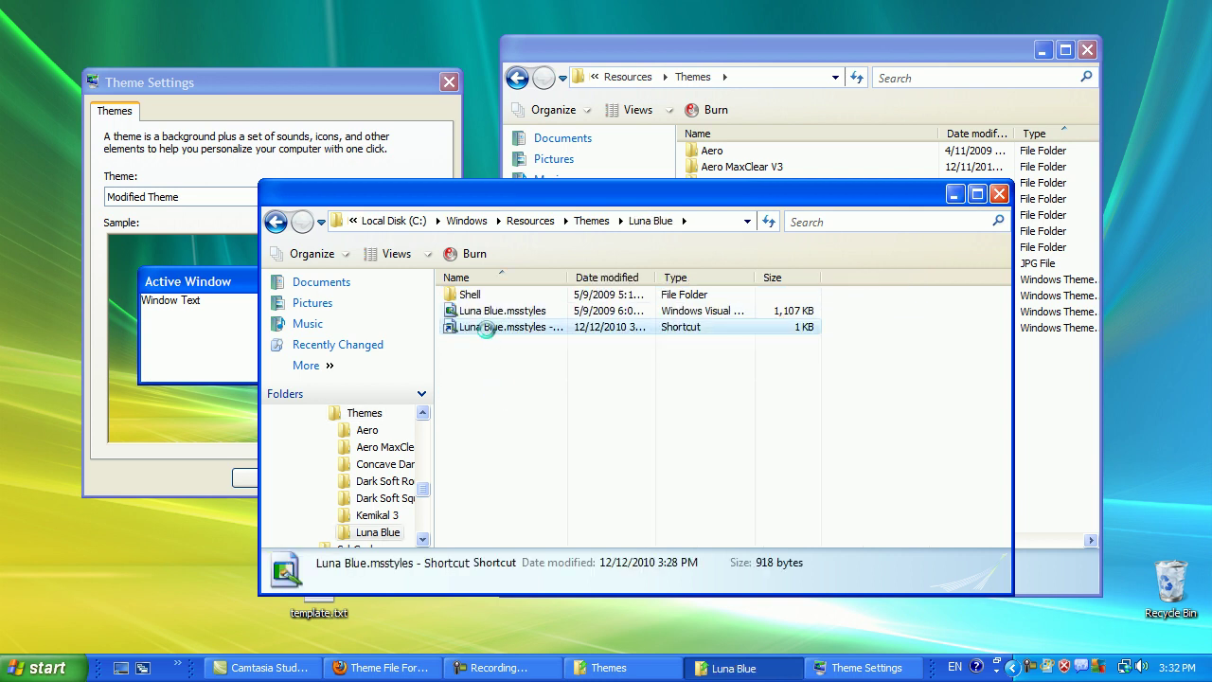
key("Delete")
key("Return")
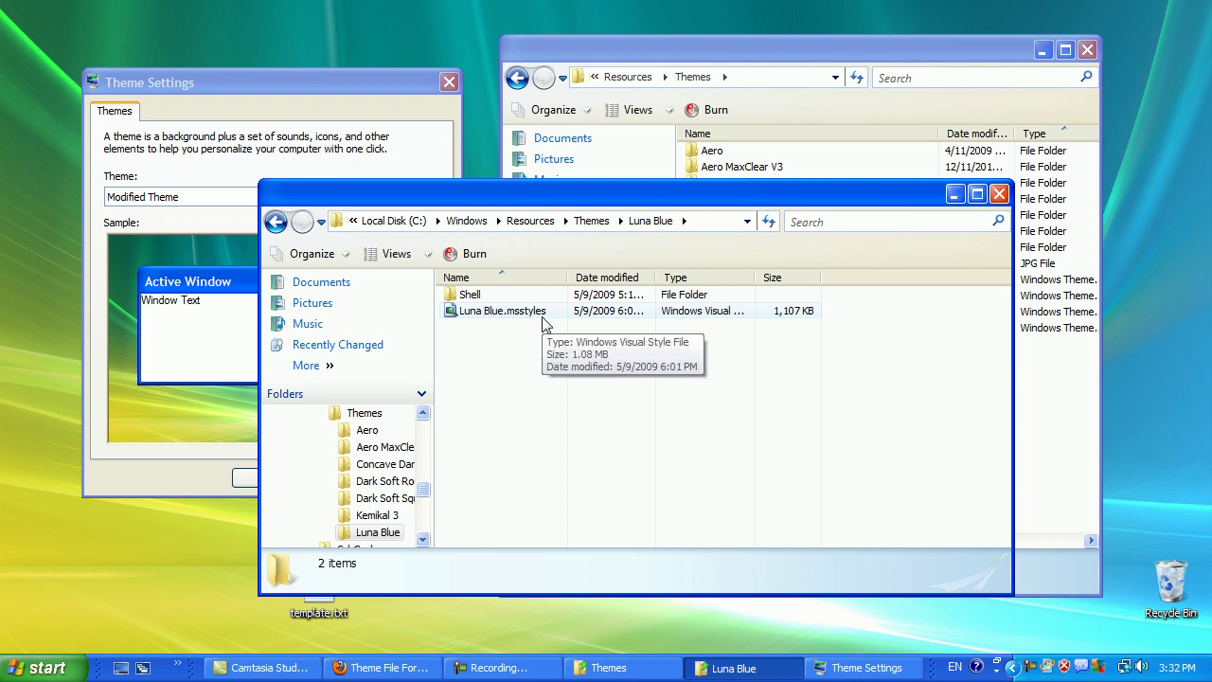
left_click(998, 195)
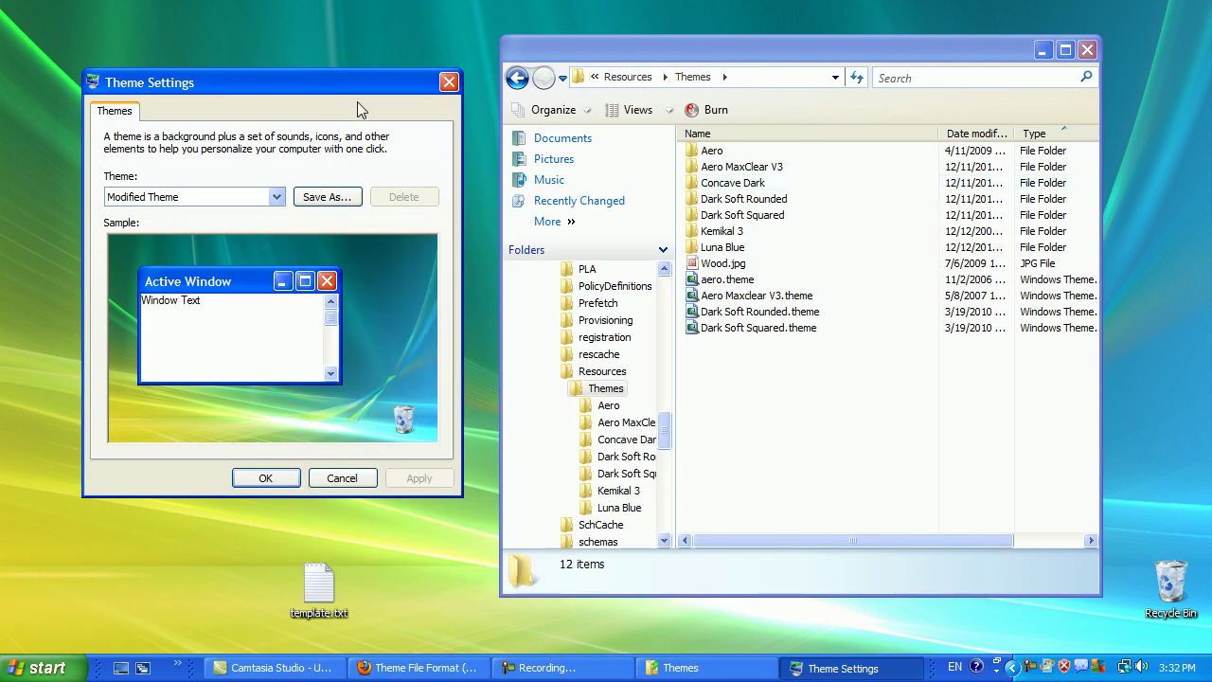
Open template.txt from the desktop and arrange its window alongside the Themes folder window
left_click_drag(337, 83, 294, 58)
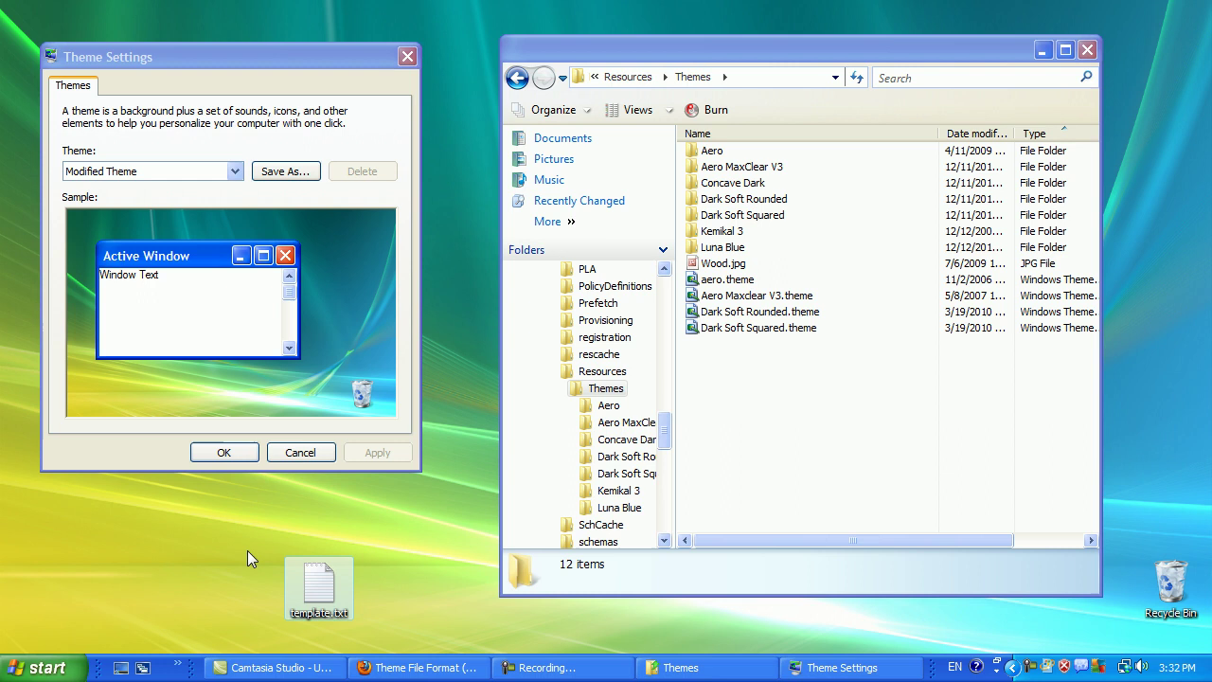
double_click(306, 577)
left_click_drag(316, 34, 343, 38)
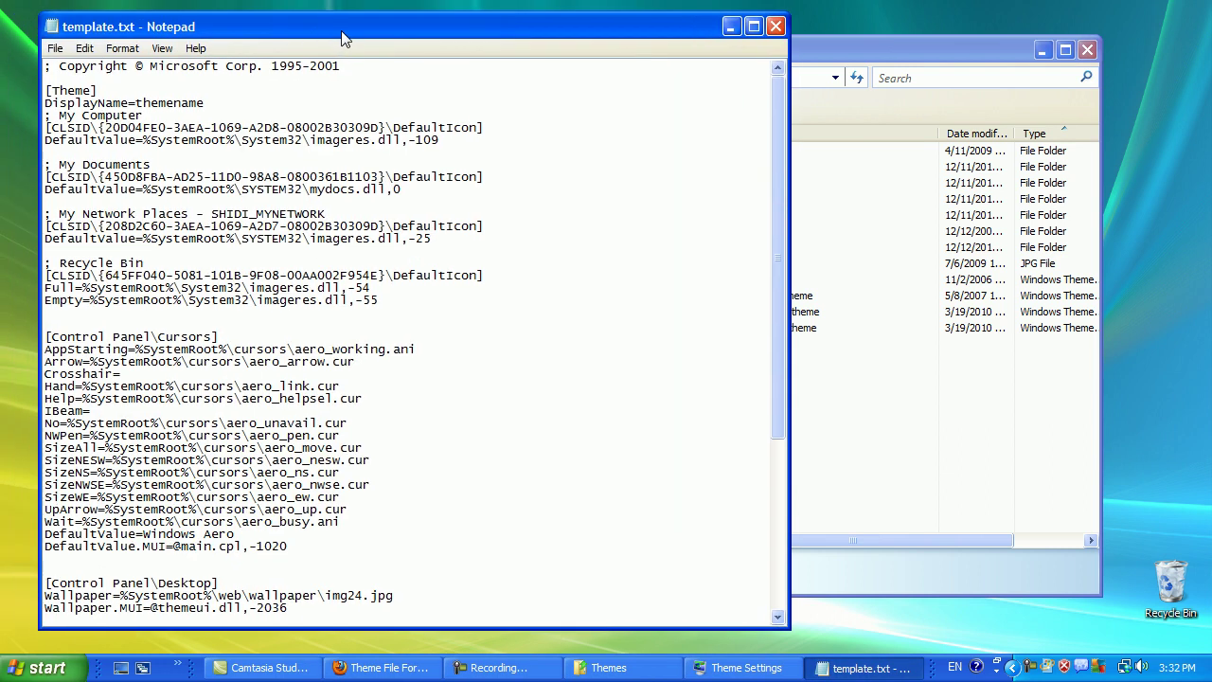
left_click_drag(782, 130, 755, 86)
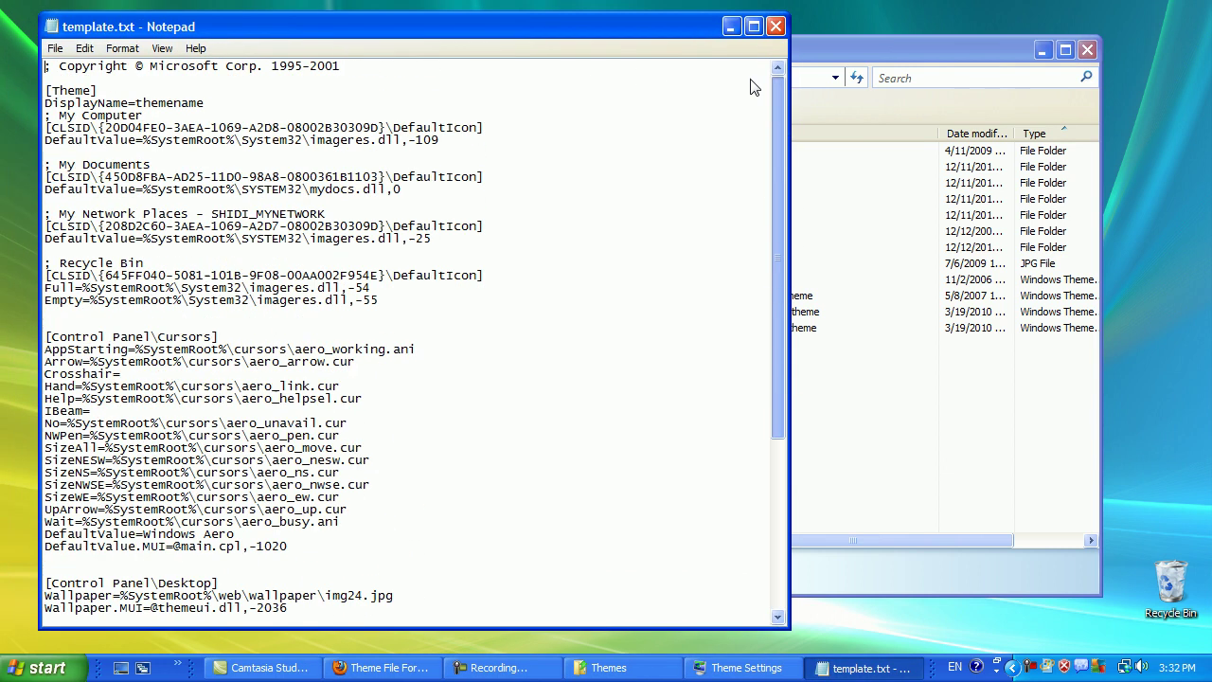
left_click_drag(535, 20, 526, 21)
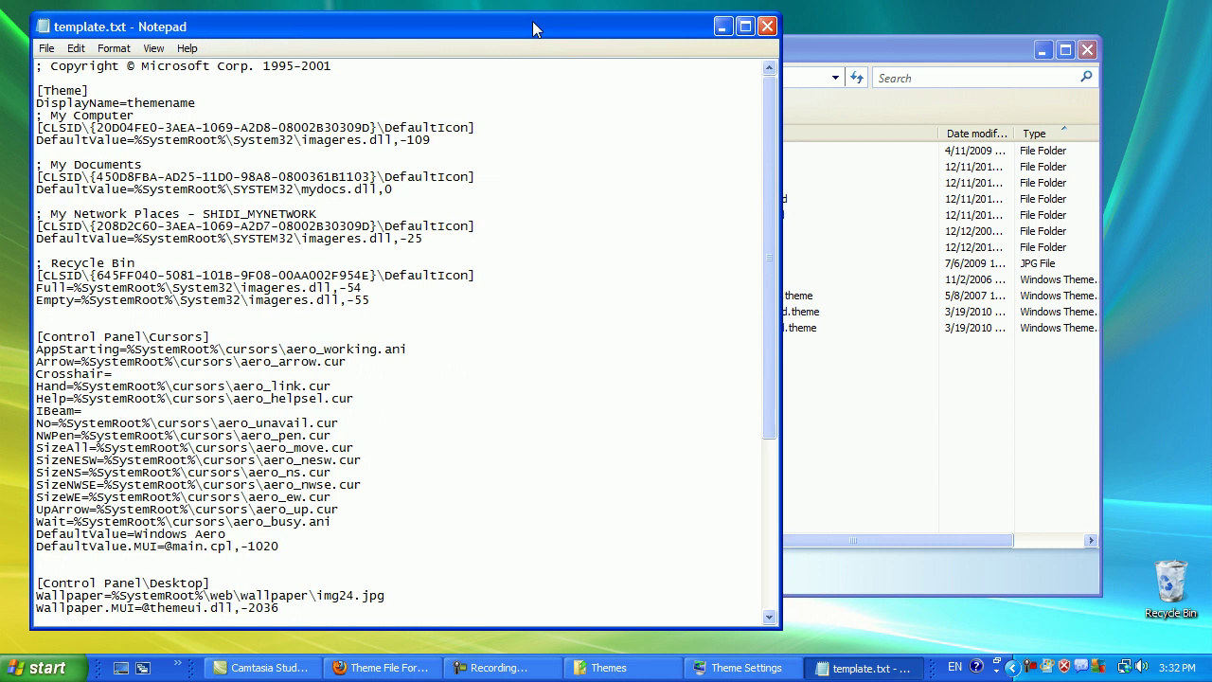
left_click(858, 47)
left_click_drag(825, 57, 837, 55)
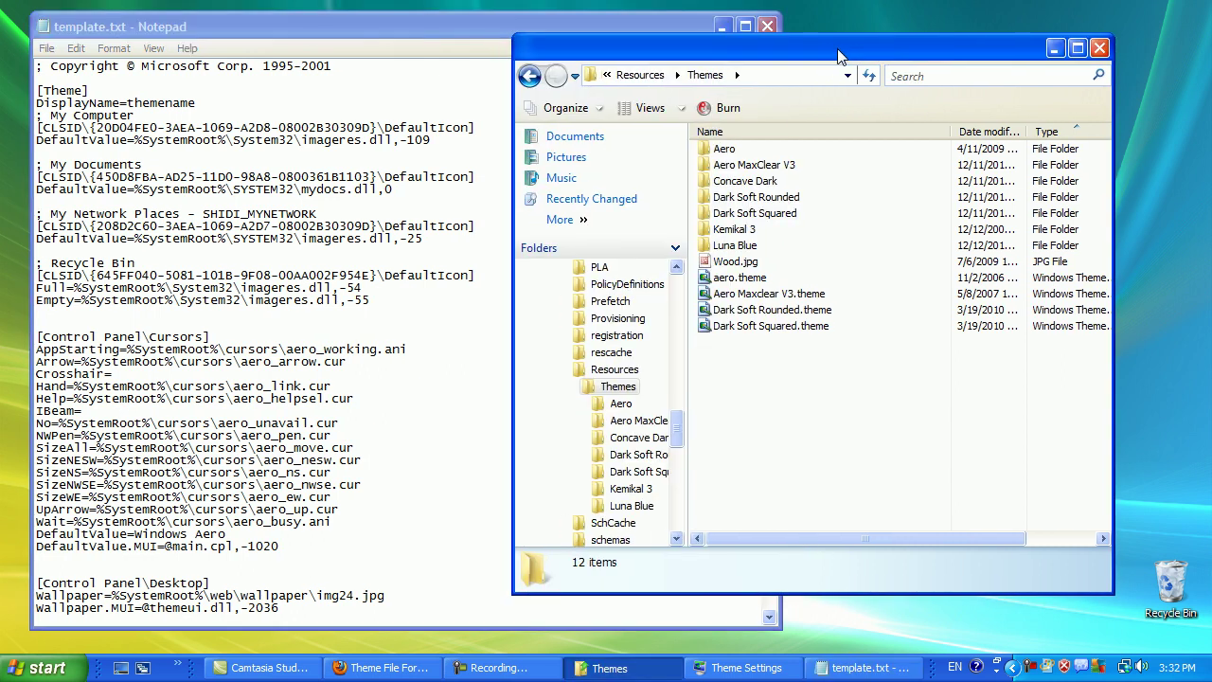
left_click_drag(184, 42, 197, 48)
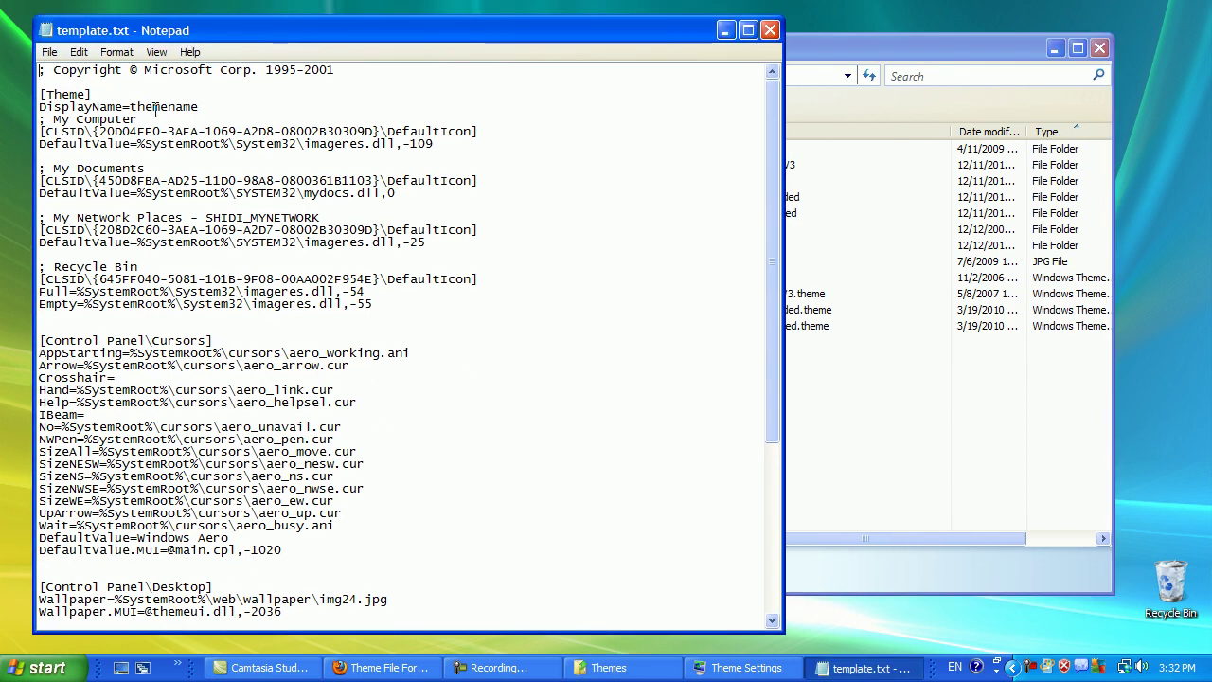
Replace the themename placeholder with Luna Blue as the DisplayName in the template's [Theme] section
left_click_drag(132, 104, 221, 90)
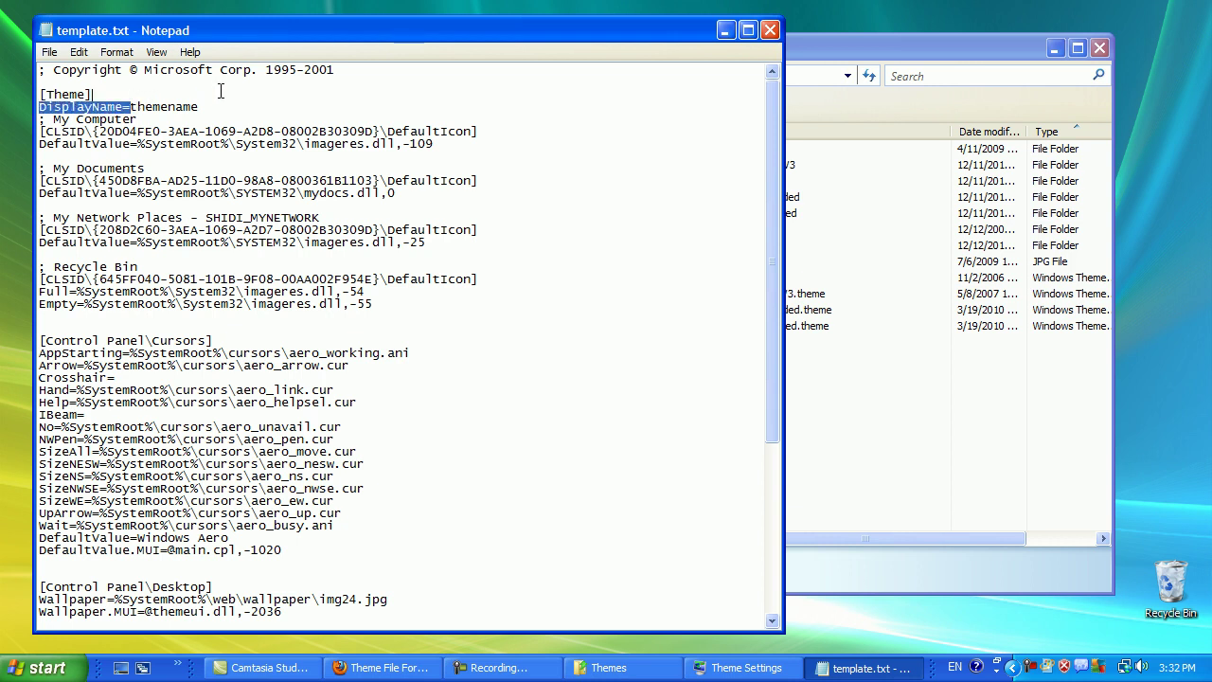
left_click_drag(209, 26, 165, 21)
left_click(755, 57)
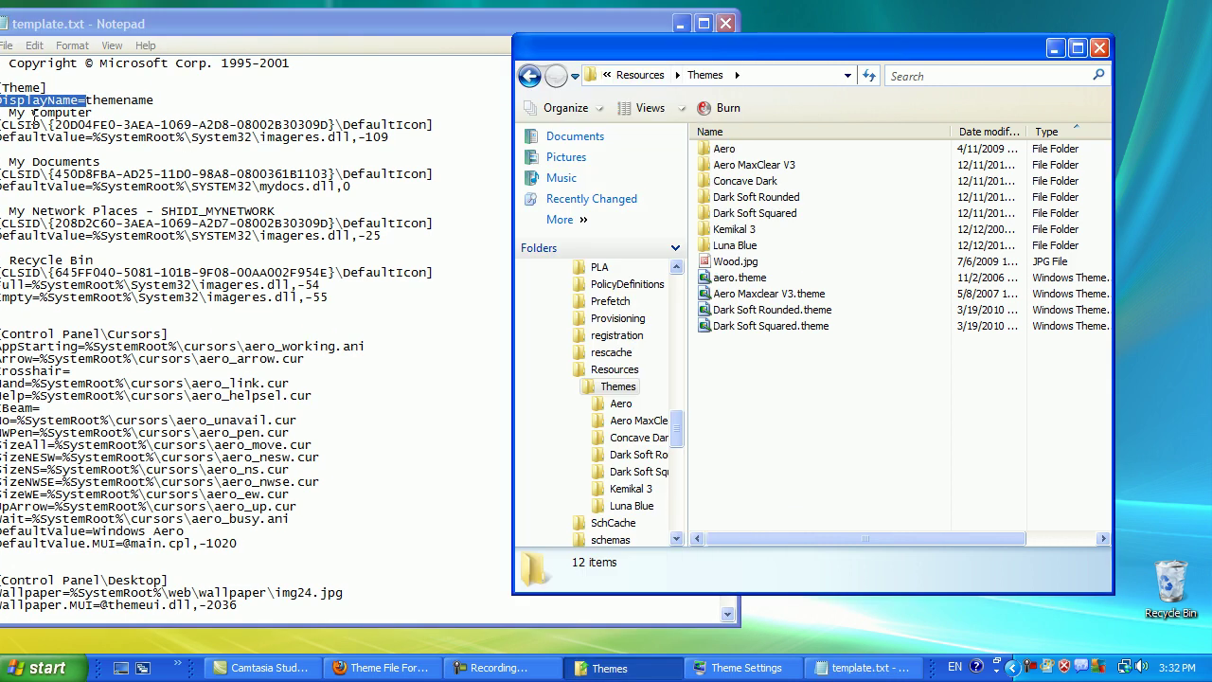
left_click_drag(154, 100, 86, 101)
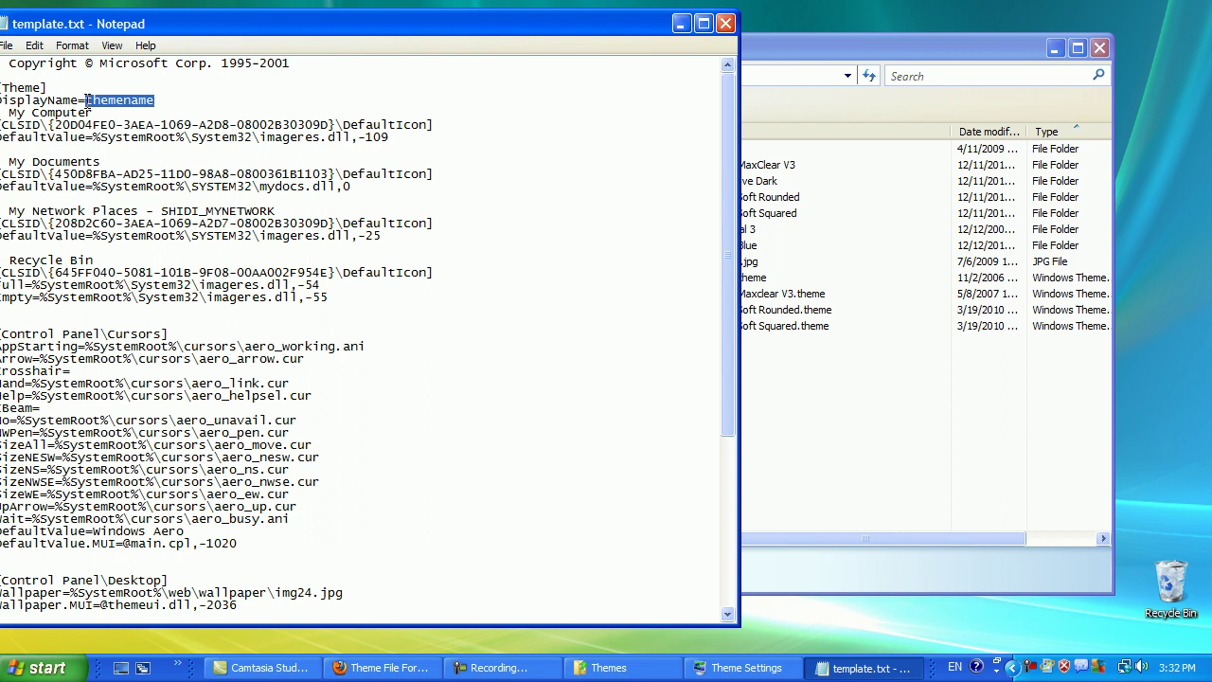
type("Luna Blu")
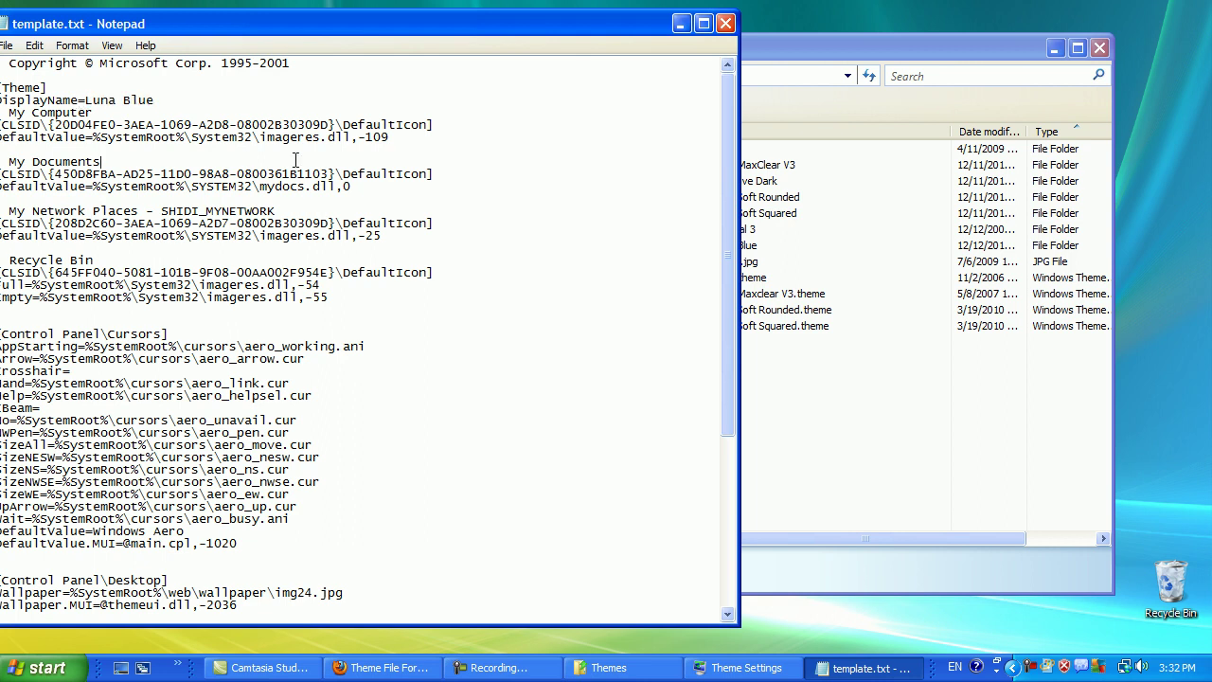
Examine the Path line in the template's [VisualStyles] section, including its folder and .msstyles file name placeholders
left_click_drag(721, 84, 708, 306)
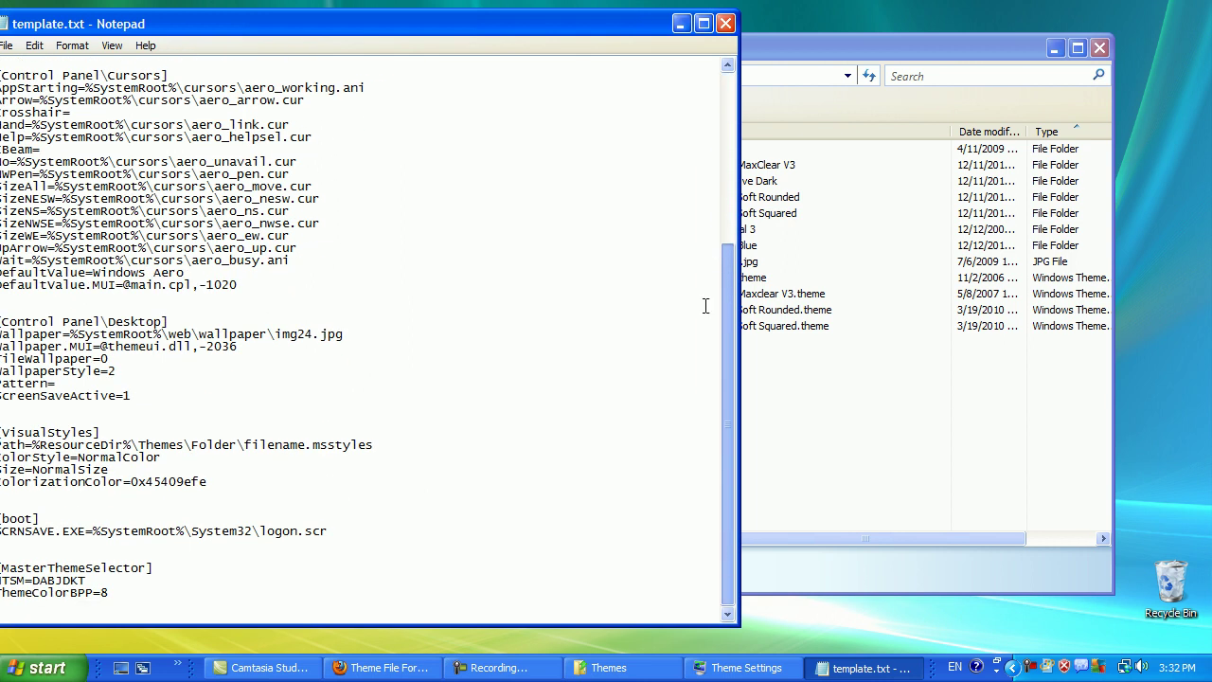
mouse_move(347, 21)
left_mouse_down()
mouse_move(390, 27)
mouse_move(365, 18)
left_mouse_up()
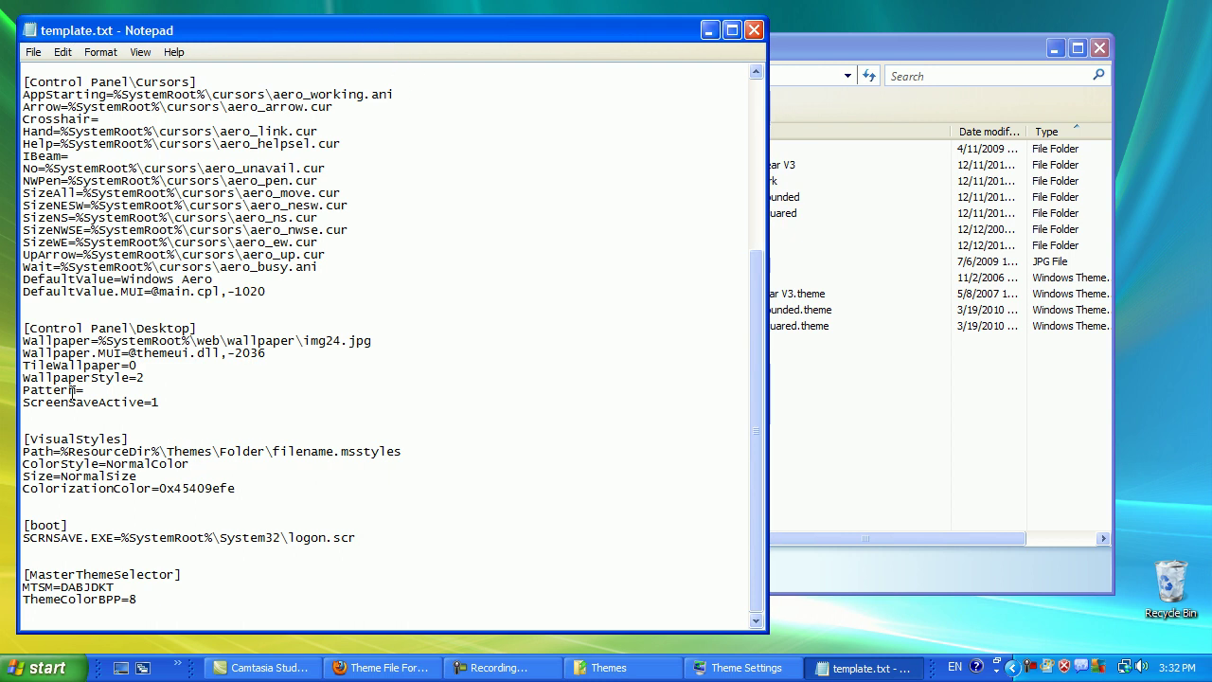
left_click_drag(45, 451, 201, 464)
left_click(207, 456)
left_click_drag(217, 451, 409, 452)
left_click(457, 432)
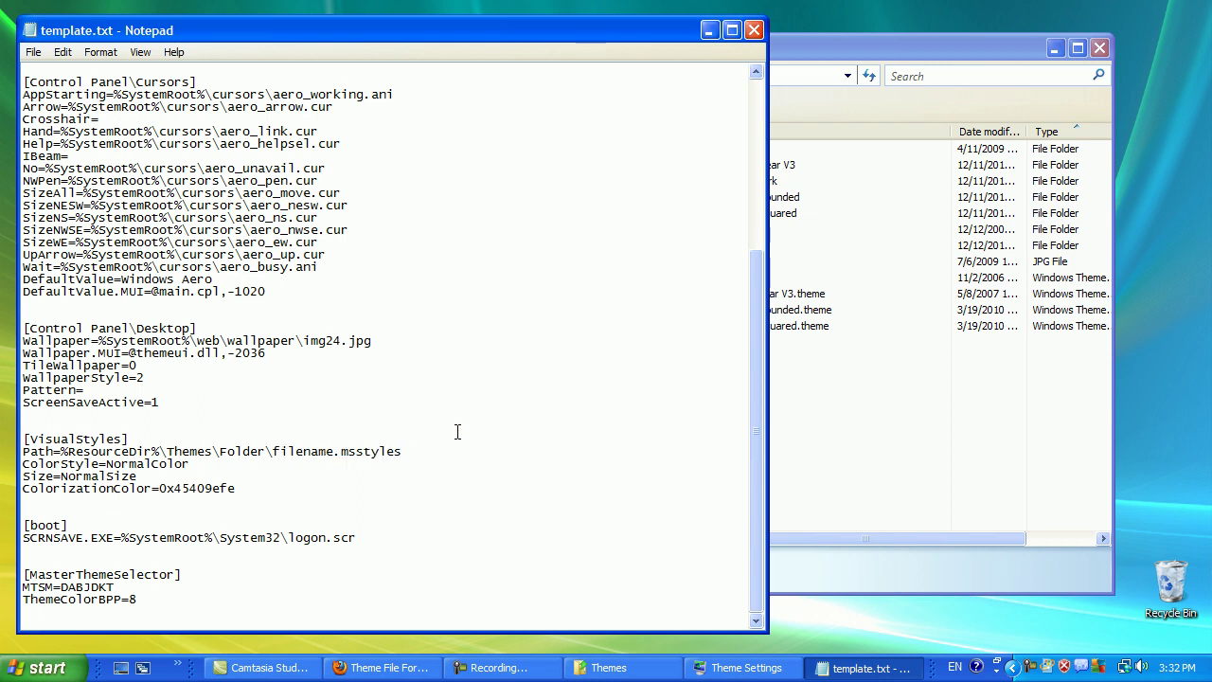
Compare the Themes folder's full path with the Themes part of the Path line in the template's [VisualStyles] section
left_click(795, 407)
left_click(767, 76)
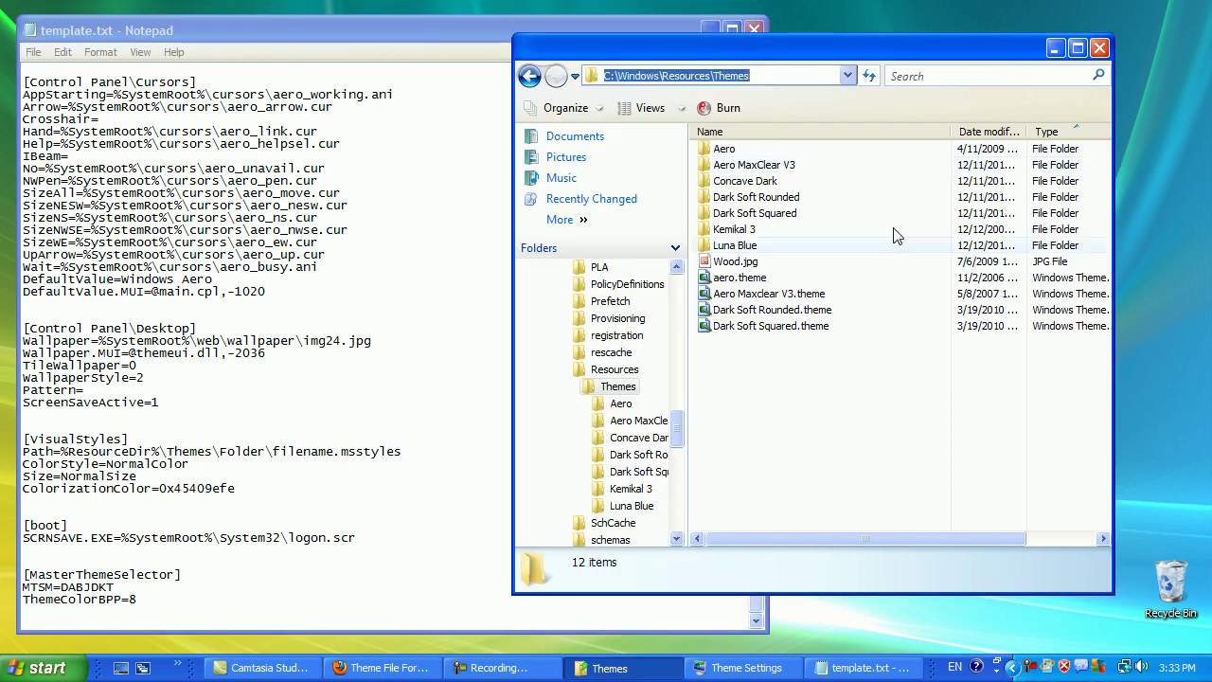
left_click(690, 73)
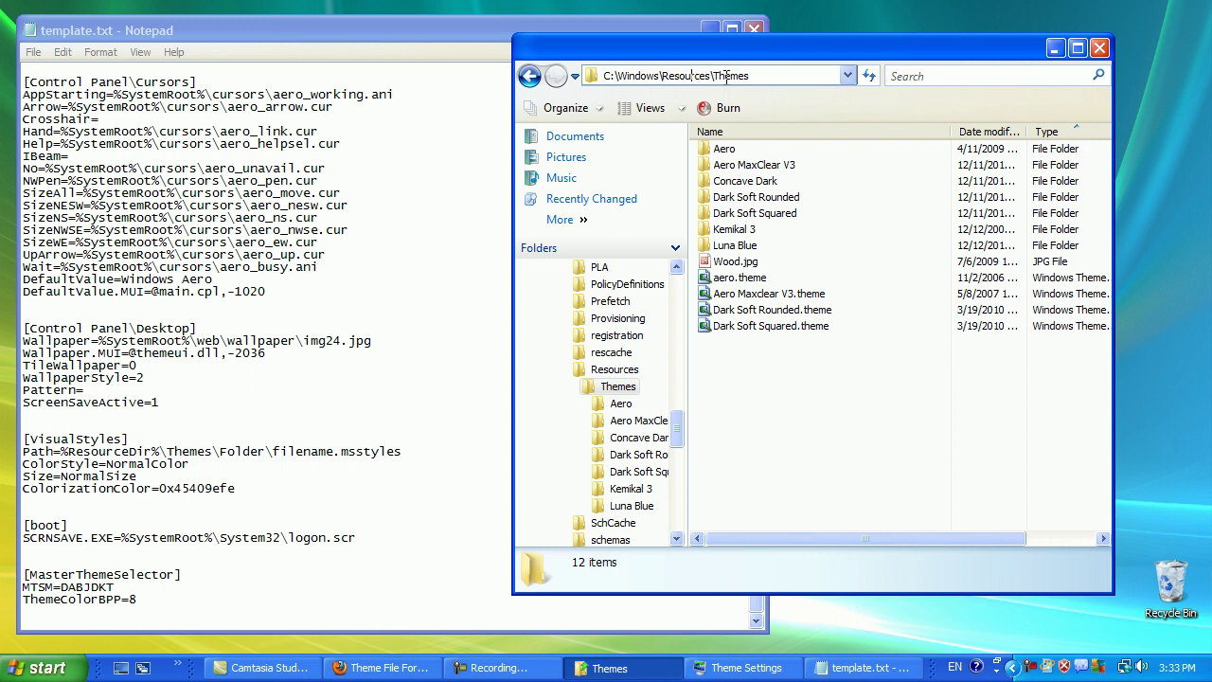
left_click(637, 26)
left_click(820, 53)
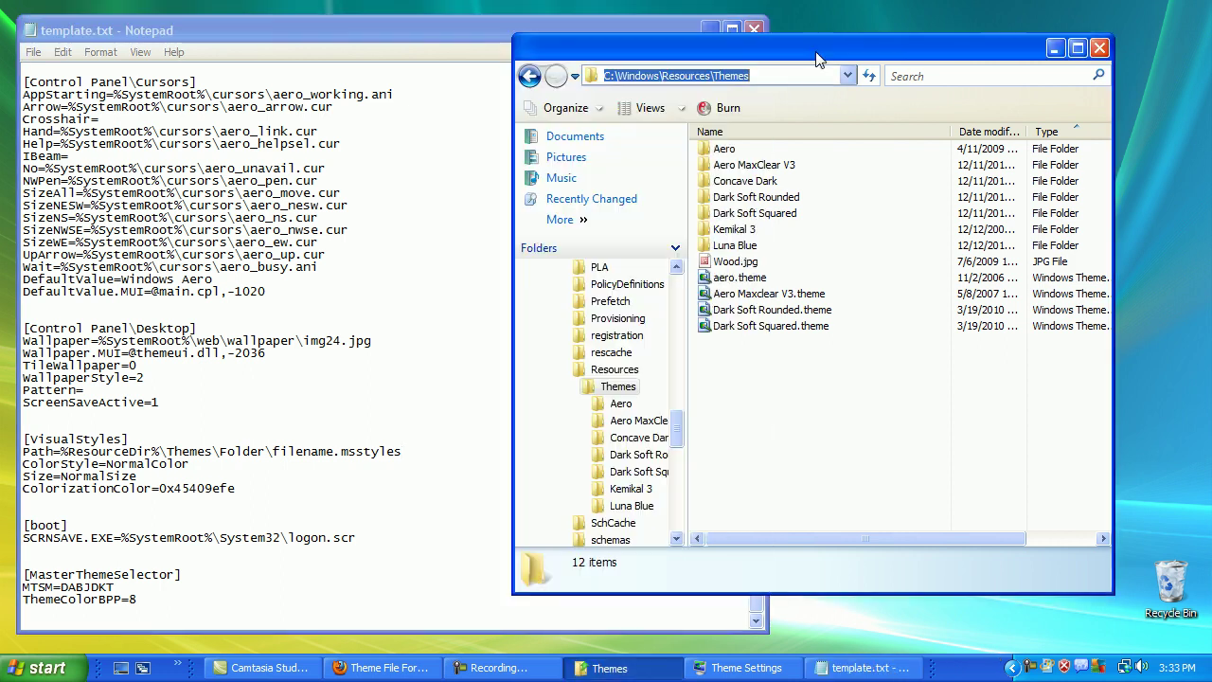
left_click_drag(619, 42, 662, 30)
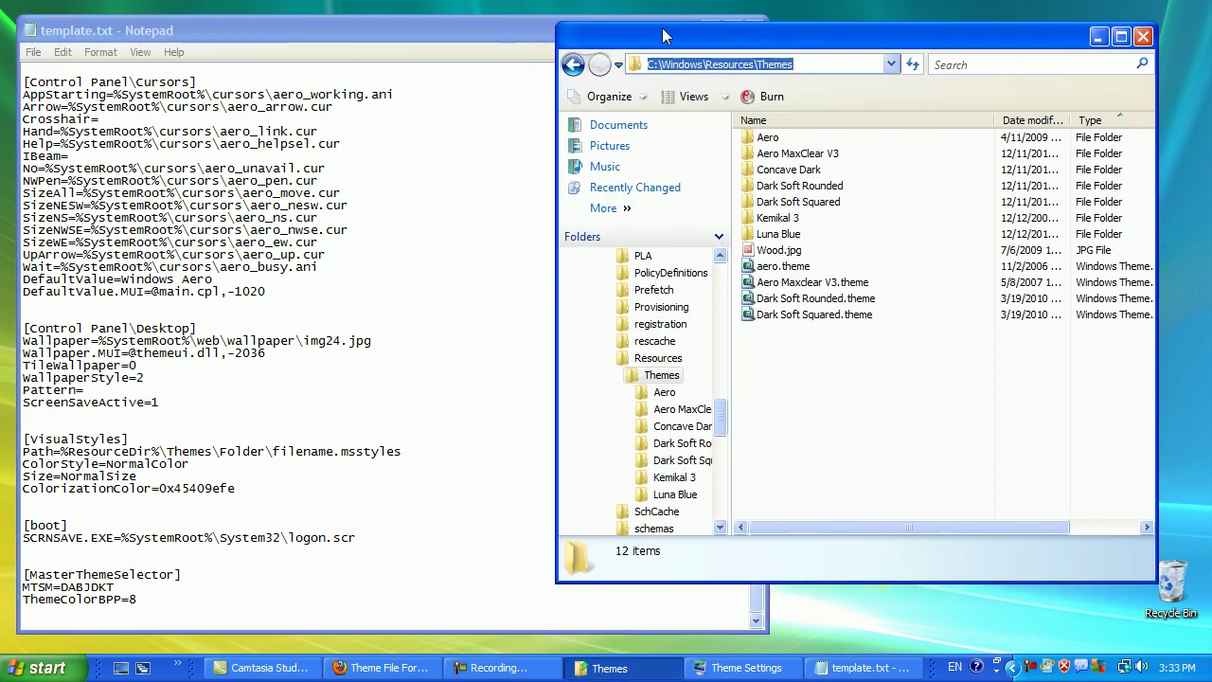
left_click(928, 372)
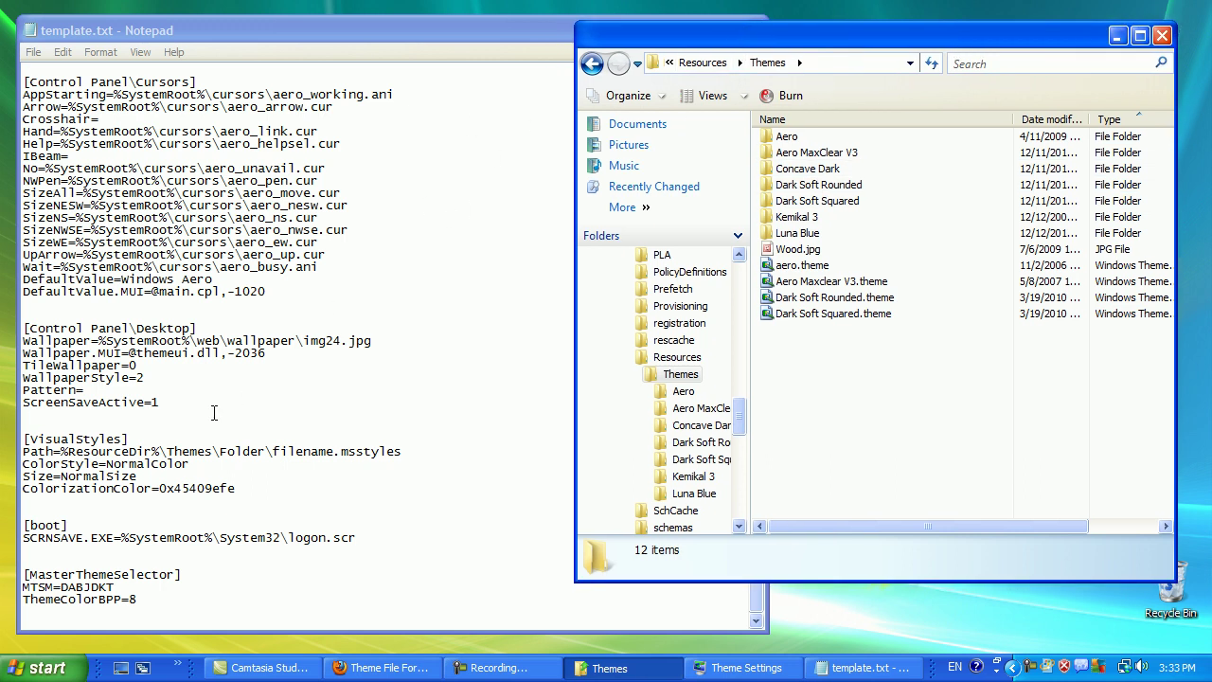
double_click(175, 452)
left_click(890, 398)
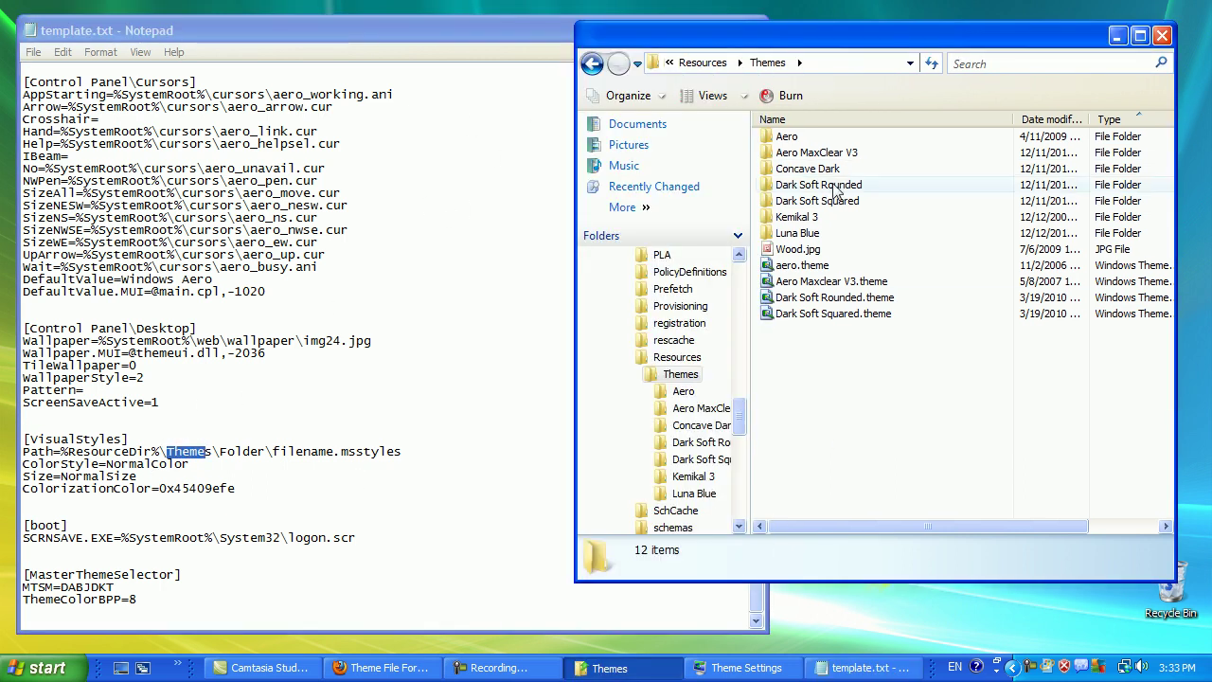
left_click(838, 63)
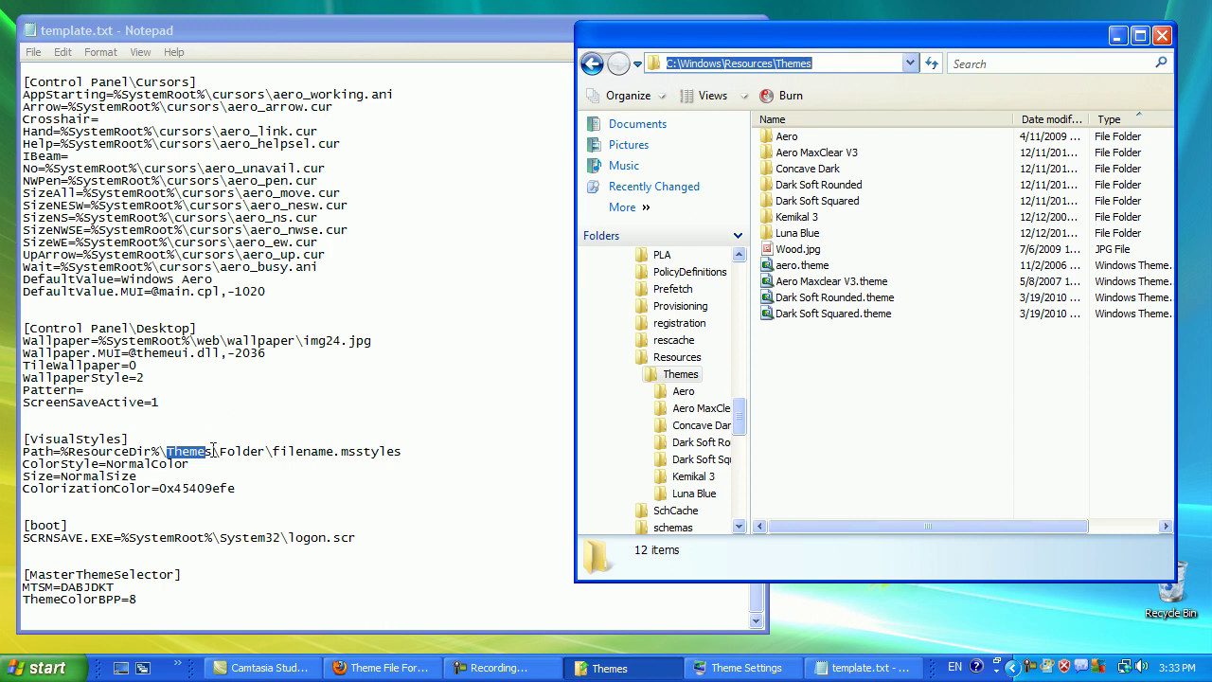
Check the Luna Blue folder's path and replace the Folder placeholder in the template's Path line with Luna Blue
left_click_drag(219, 452, 264, 452)
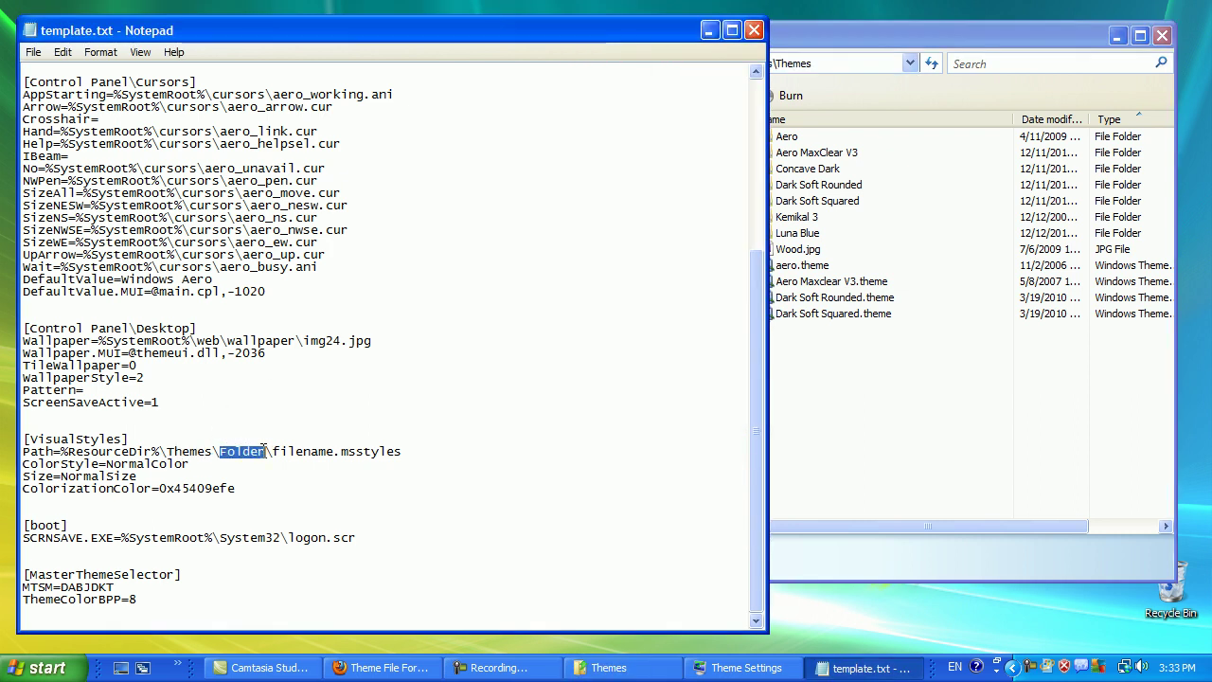
left_click(938, 330)
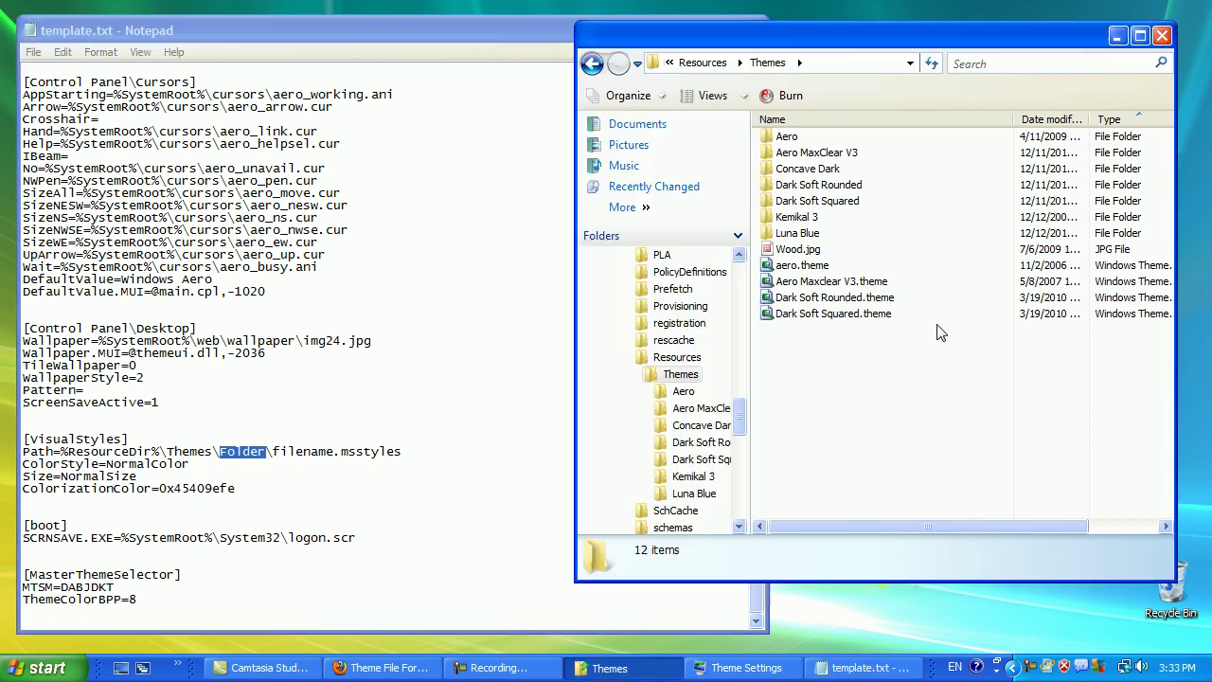
double_click(794, 234)
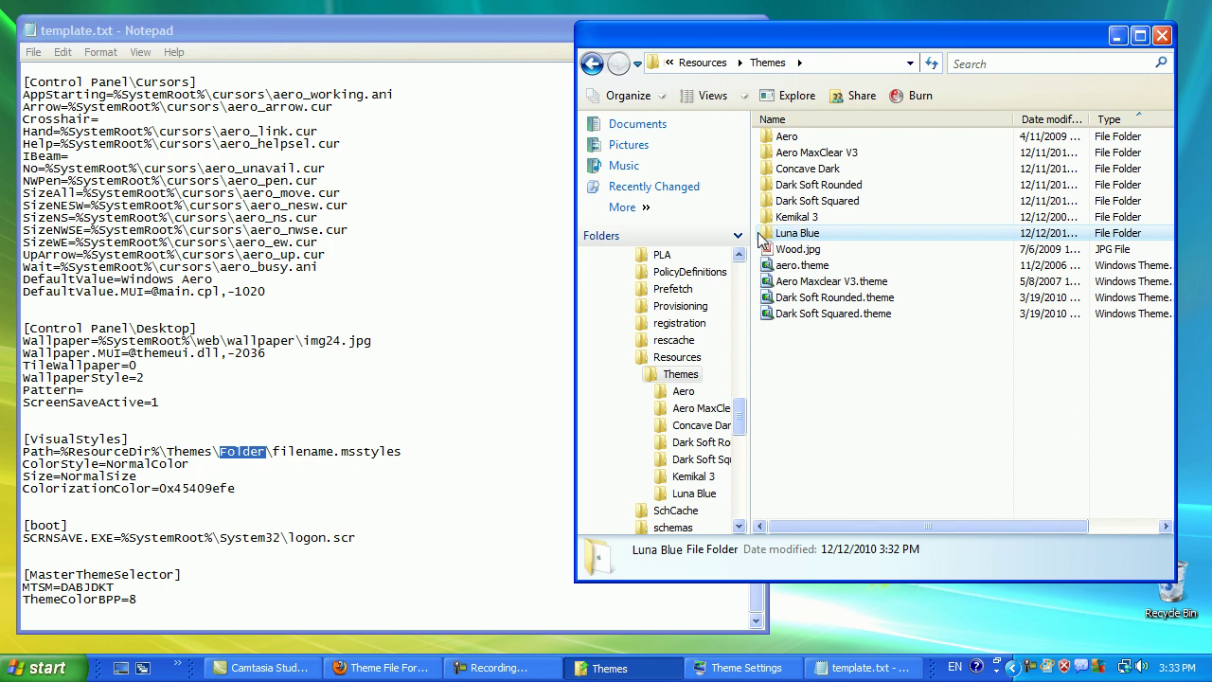
left_click(760, 62)
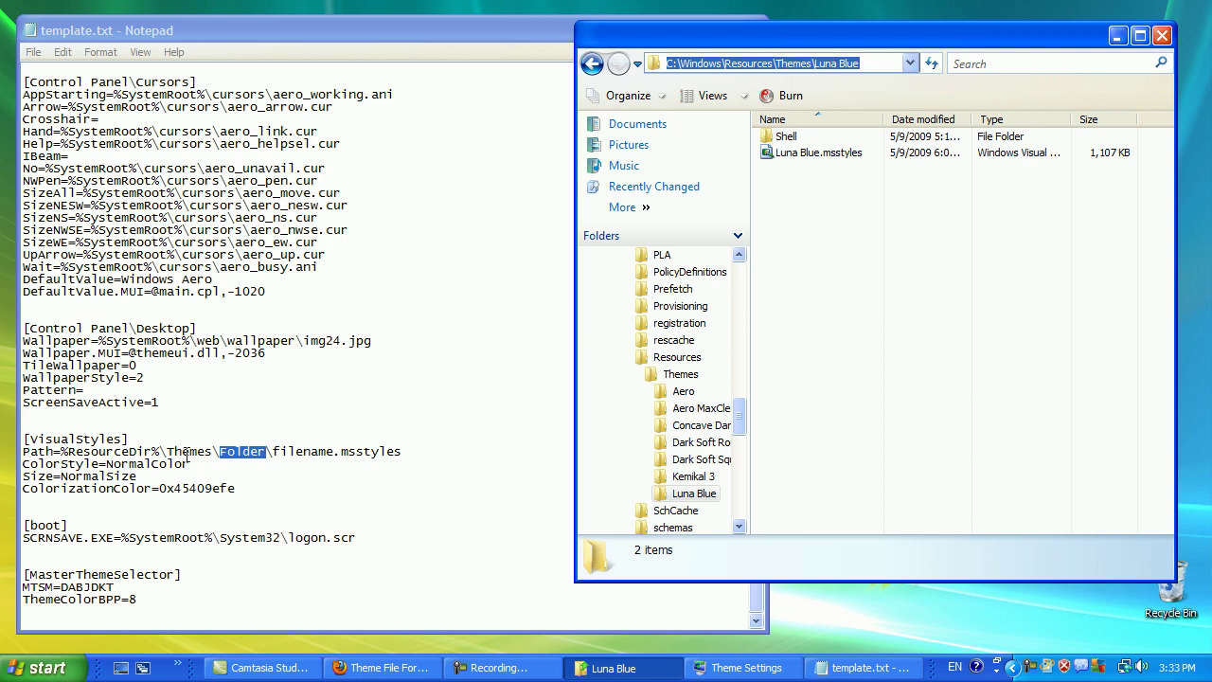
left_click_drag(269, 452, 218, 452)
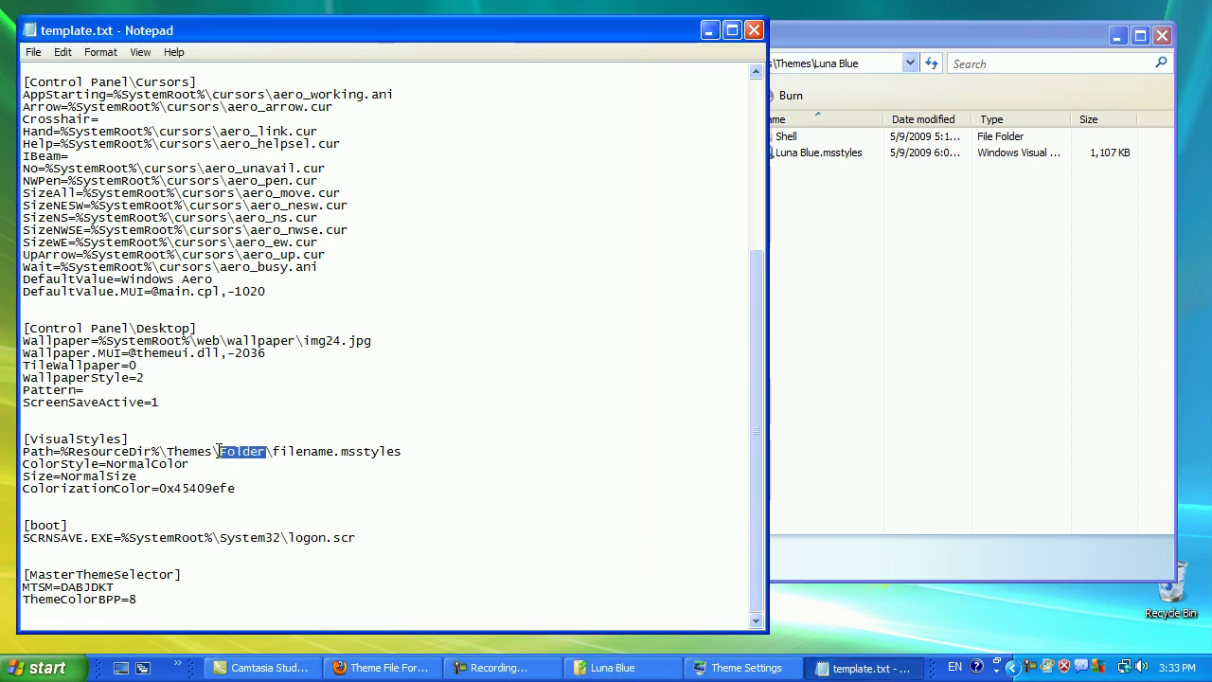
type("Luna Blue")
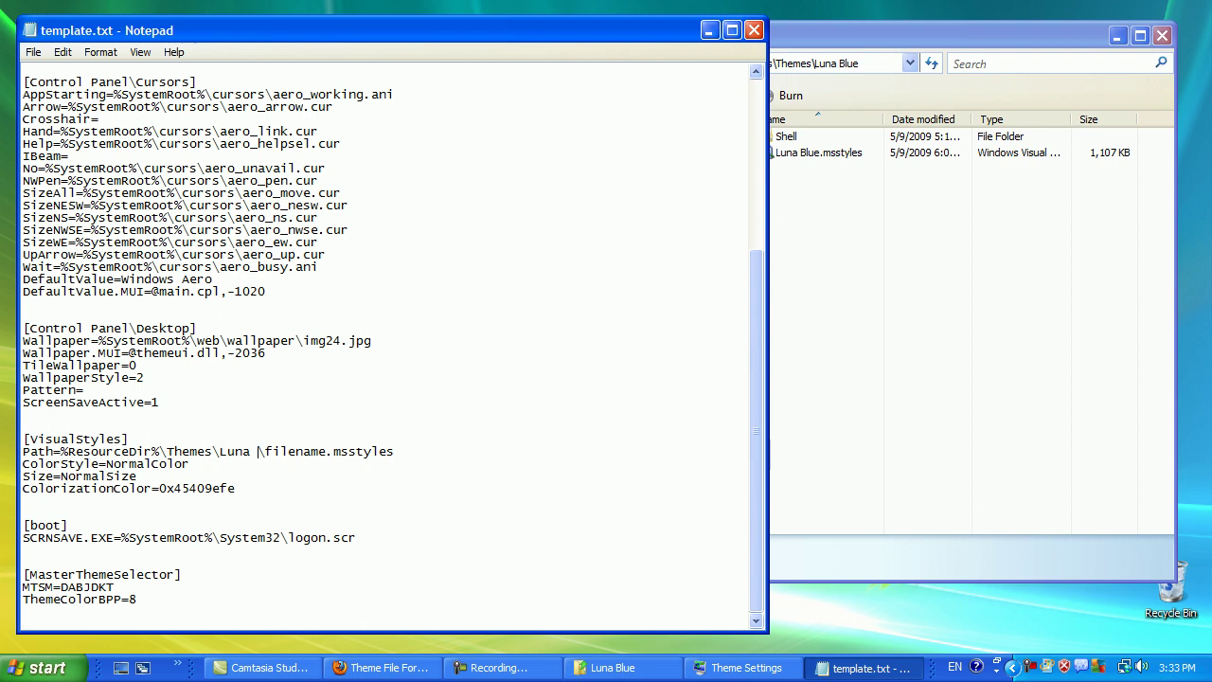
Replace the filename placeholder before .msstyles in the Path line with Luna Blue, matching the file in the Luna Blue folder
left_click_drag(574, 38, 542, 41)
left_click(839, 233)
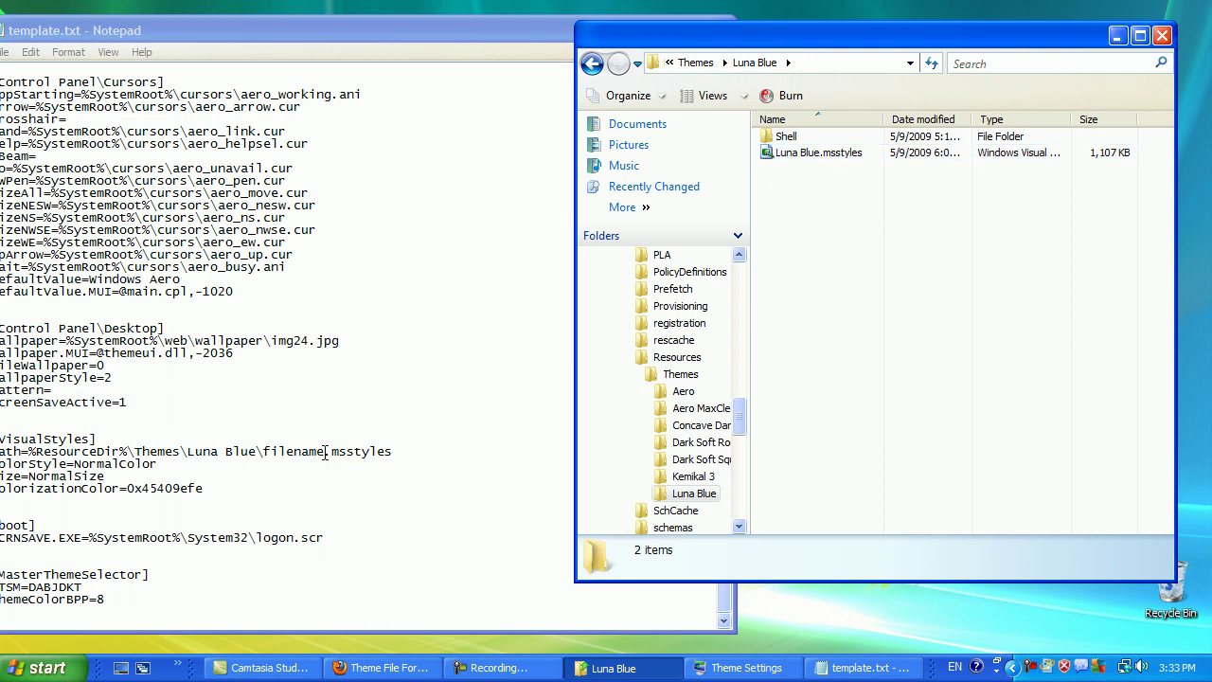
left_click_drag(325, 453, 262, 453)
type(":")
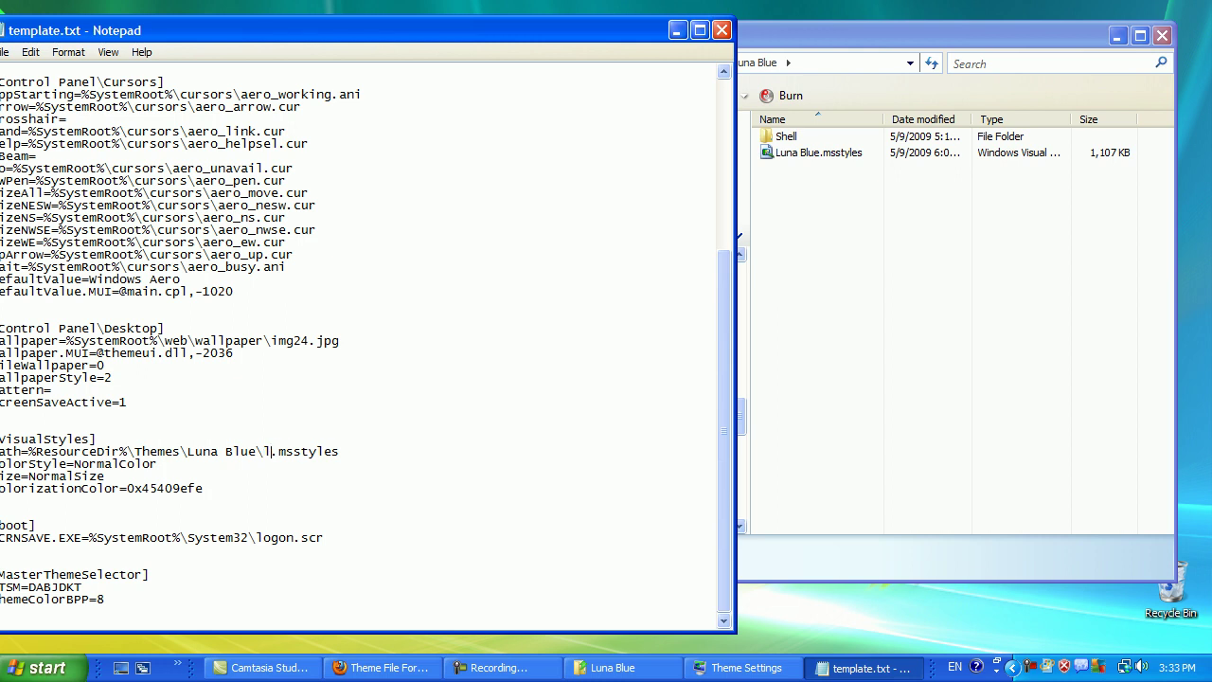
key("BackSpace")
type("Luna Blue")
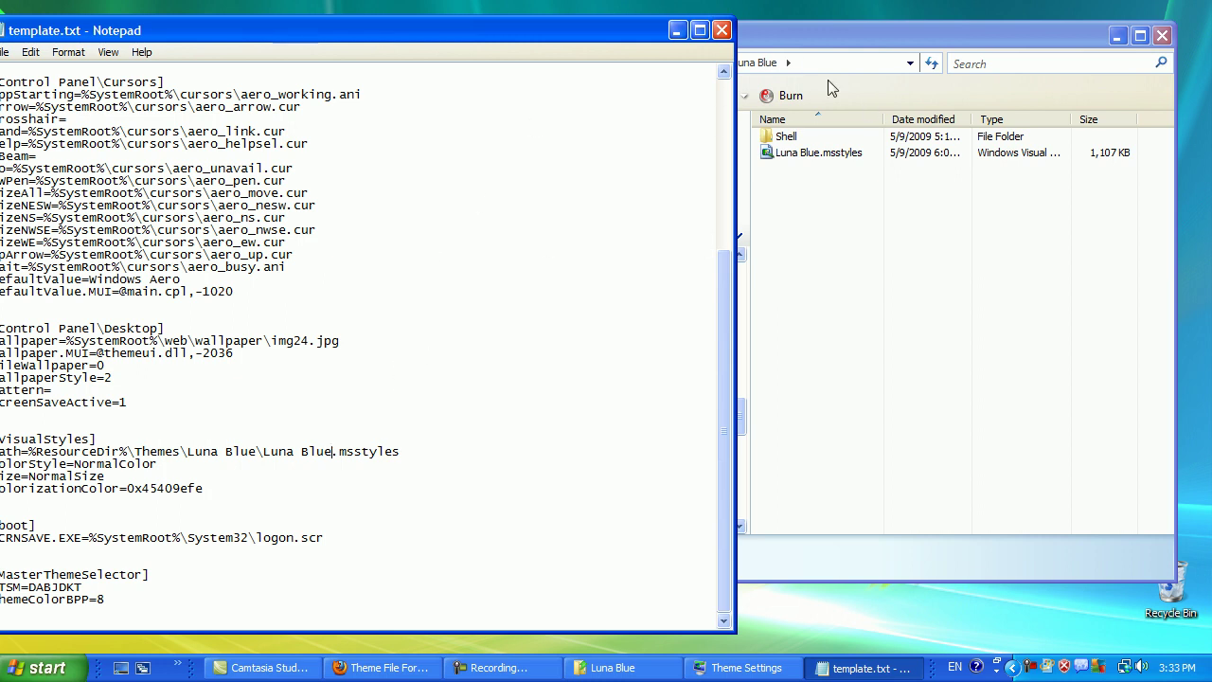
Move the folder and template windows aside and close the Theme Settings dialog
left_click_drag(828, 81, 822, 92)
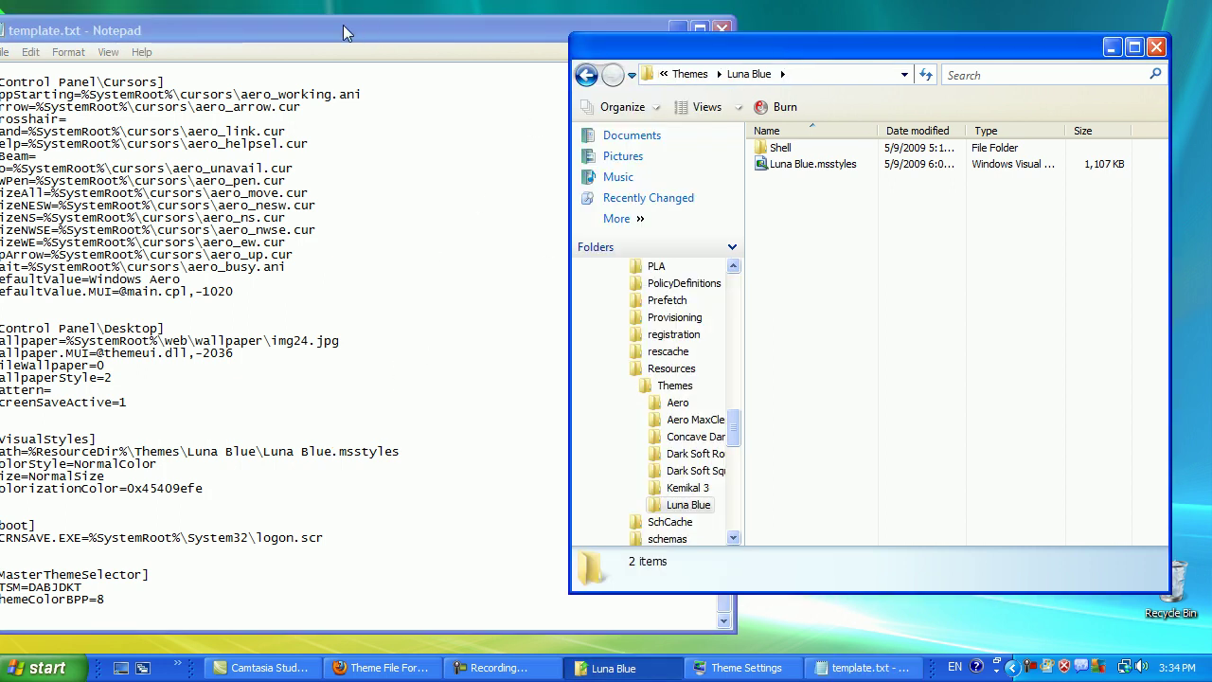
left_click_drag(342, 25, 693, 58)
left_click(304, 51)
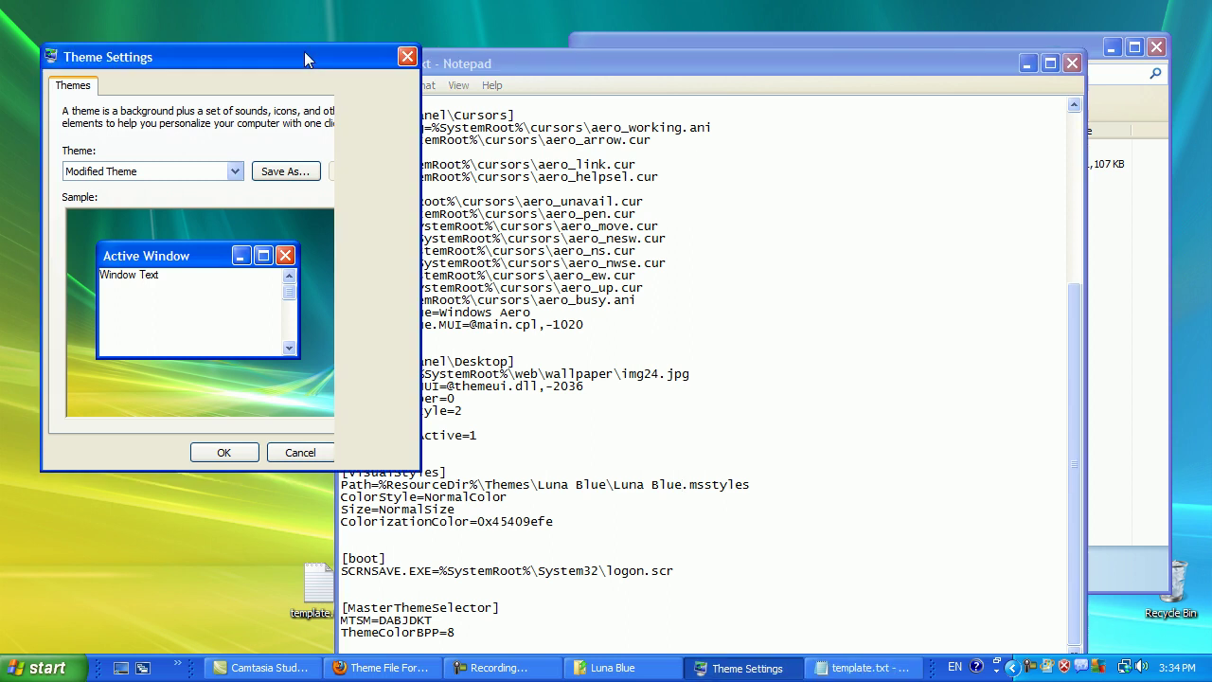
left_click(407, 56)
Start saving the template as a new file and set the destination to C:\Windows\Resources\Themes
left_click(351, 85)
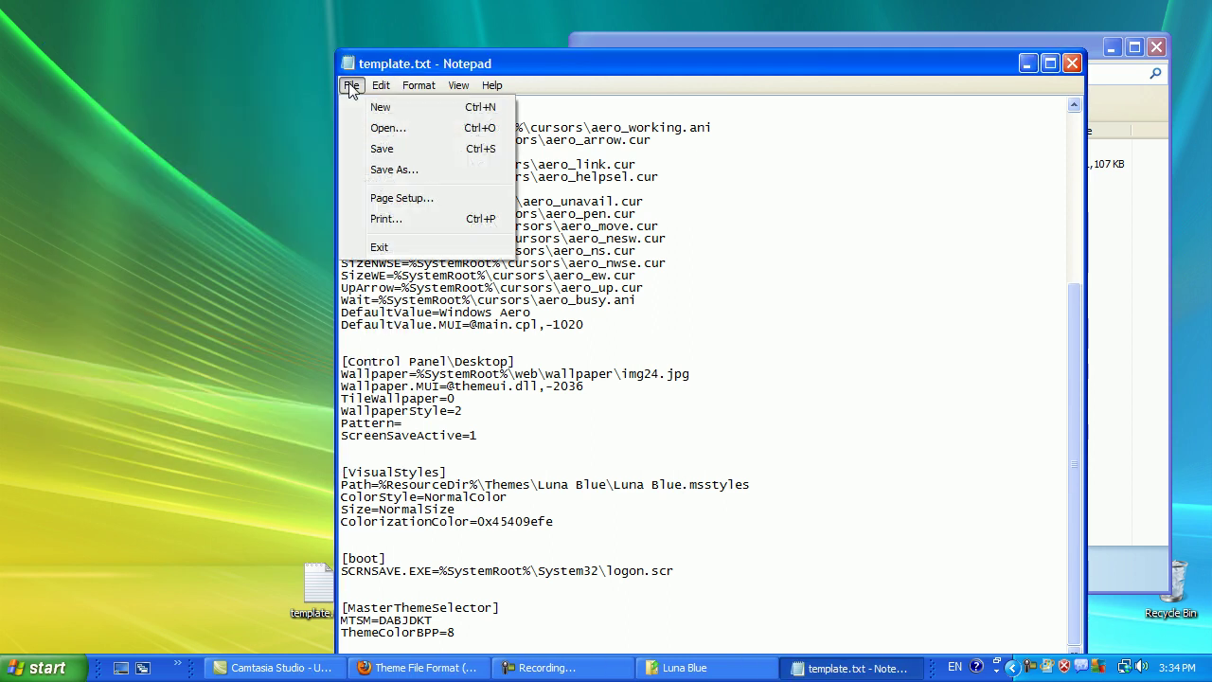
left_click(393, 170)
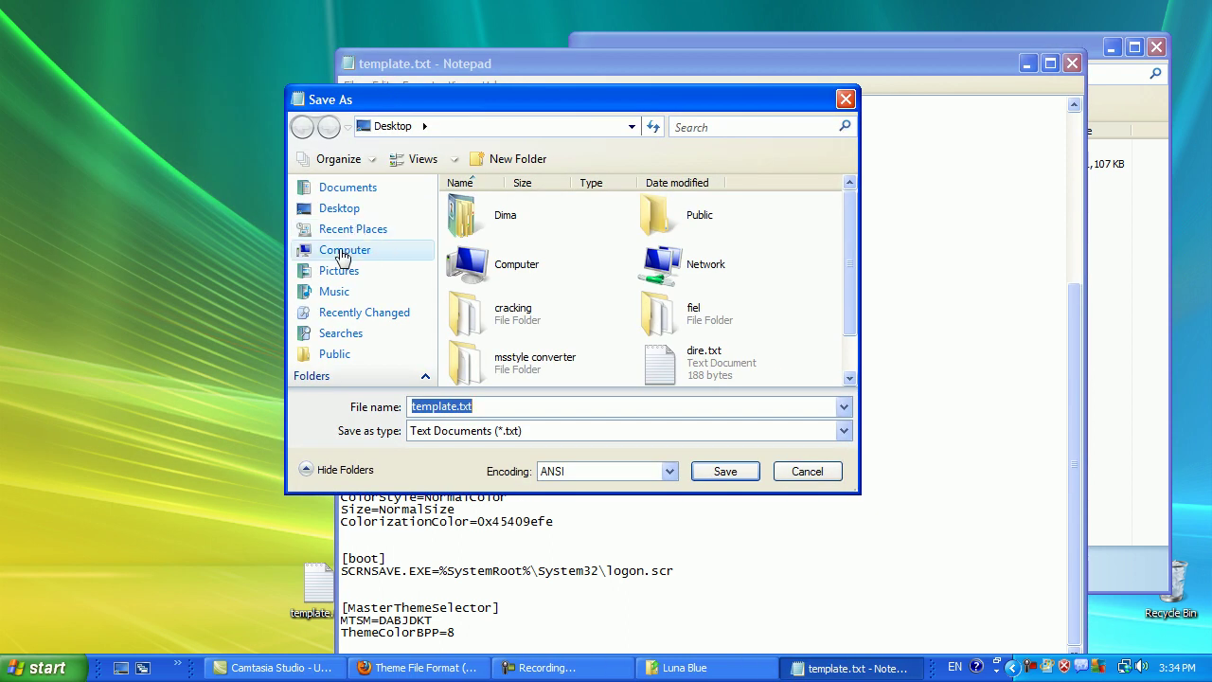
left_click(345, 250)
double_click(513, 237)
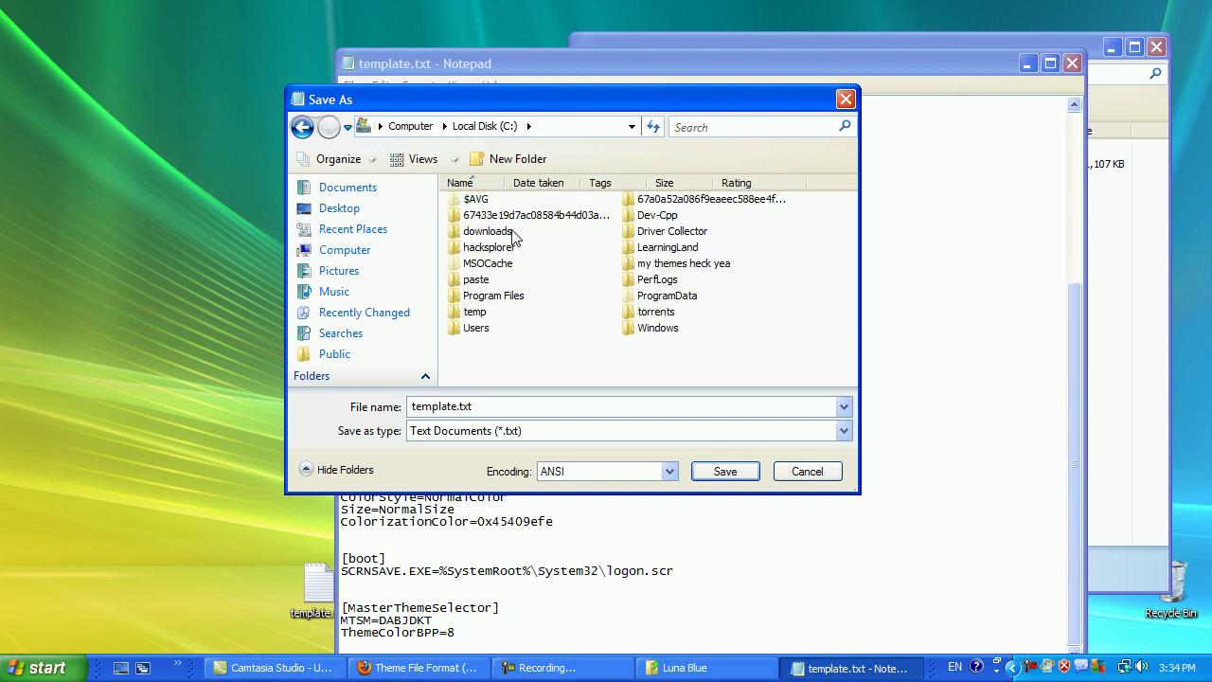
double_click(655, 329)
key("r")
double_click(654, 216)
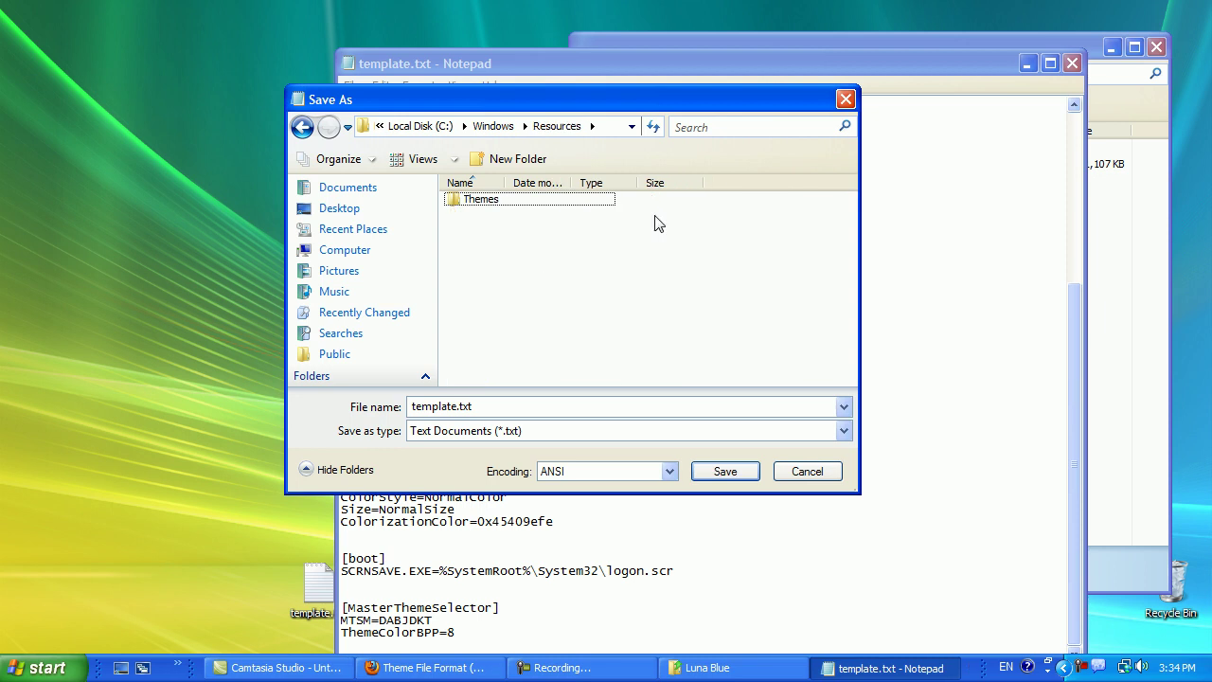
double_click(474, 199)
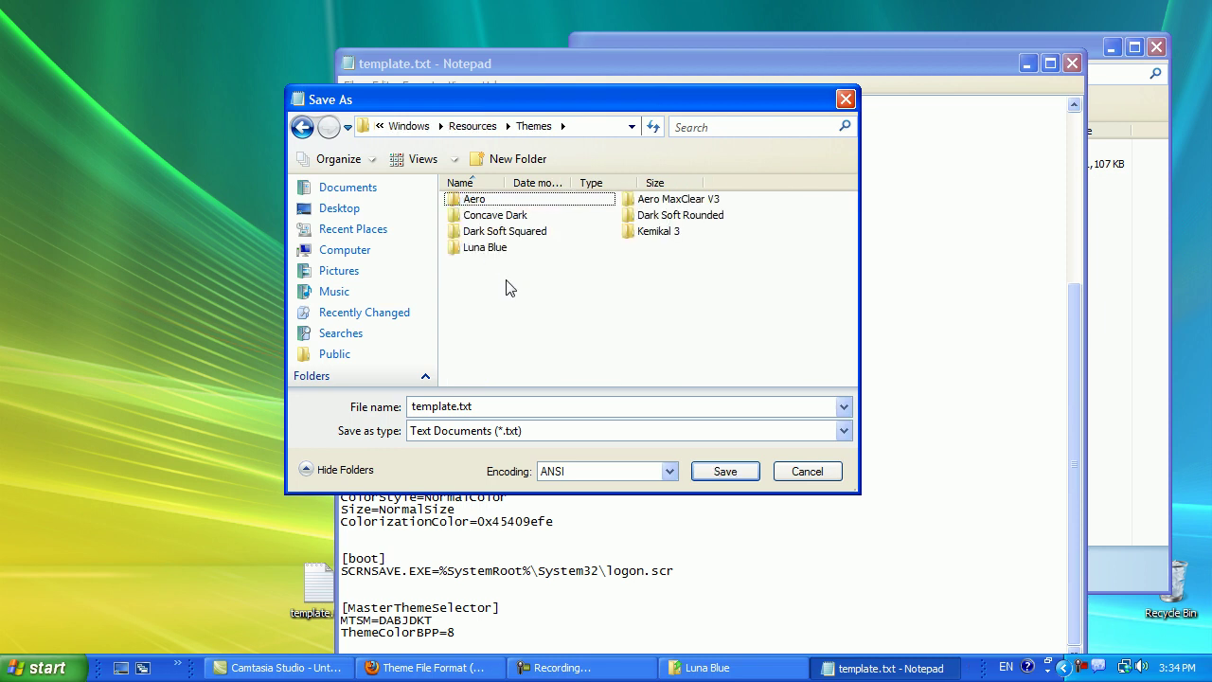
Save the file as Luna Blue.theme with the All Files type and close the text editor
left_click(512, 403)
key("BackSpace")
type("Lu")
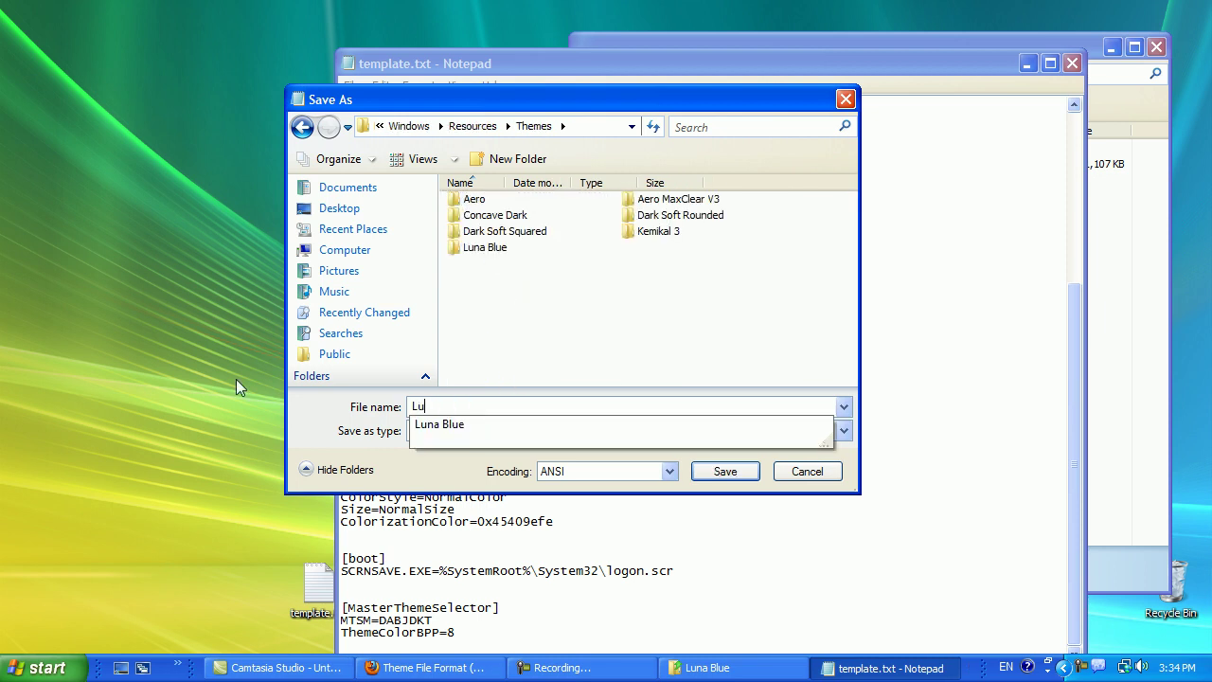
type("na Blue.theme")
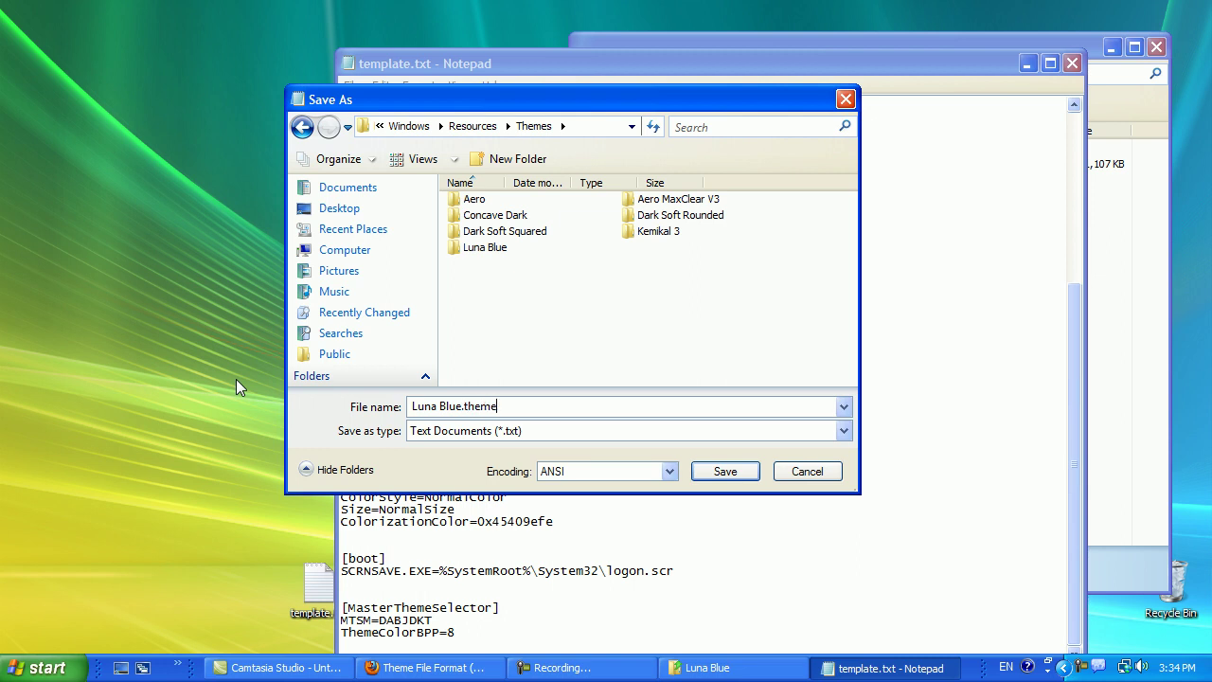
left_click(428, 441)
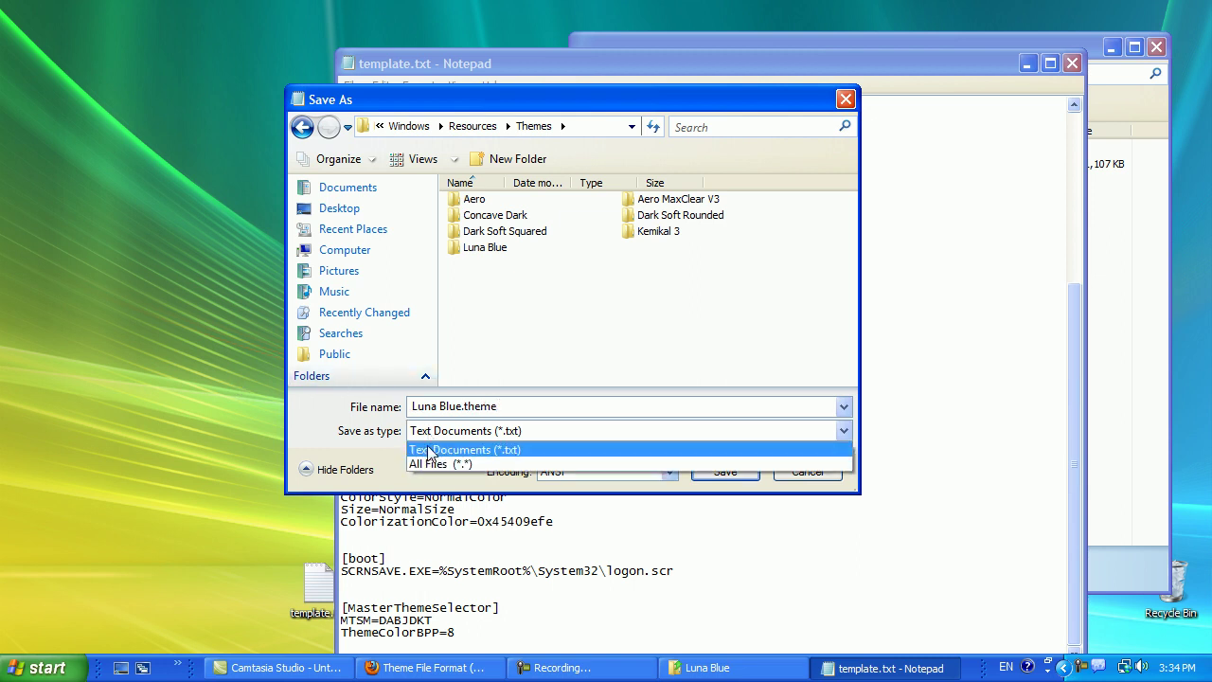
left_click(421, 463)
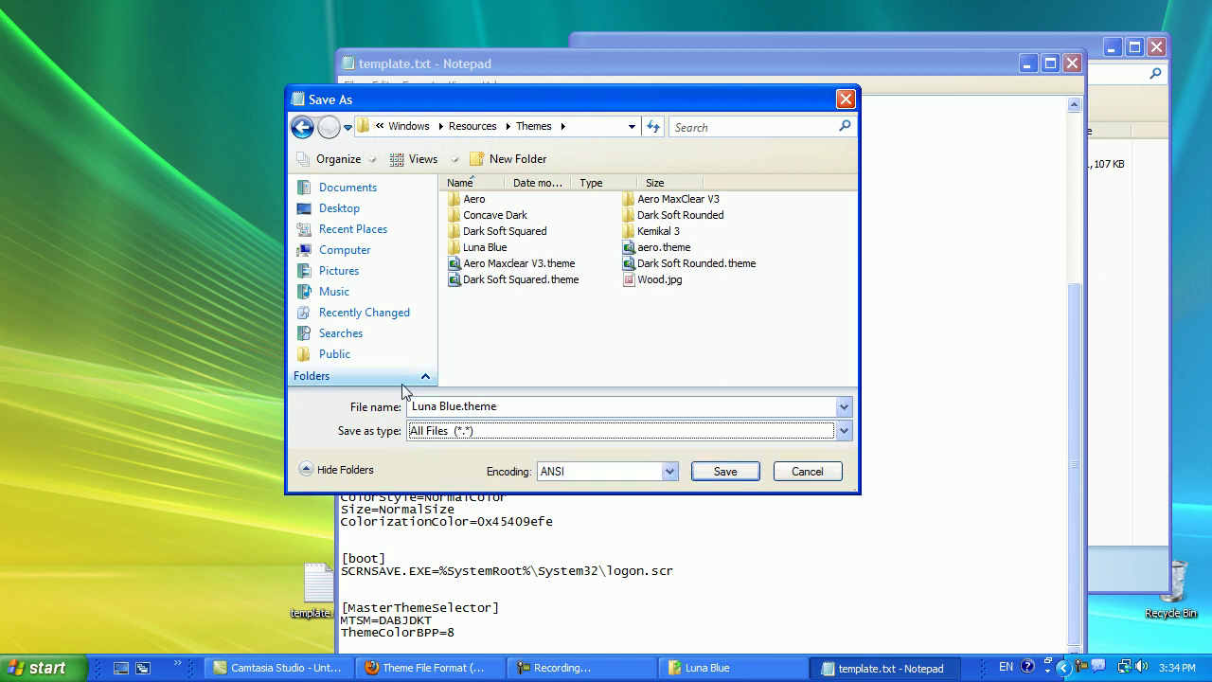
left_click(717, 472)
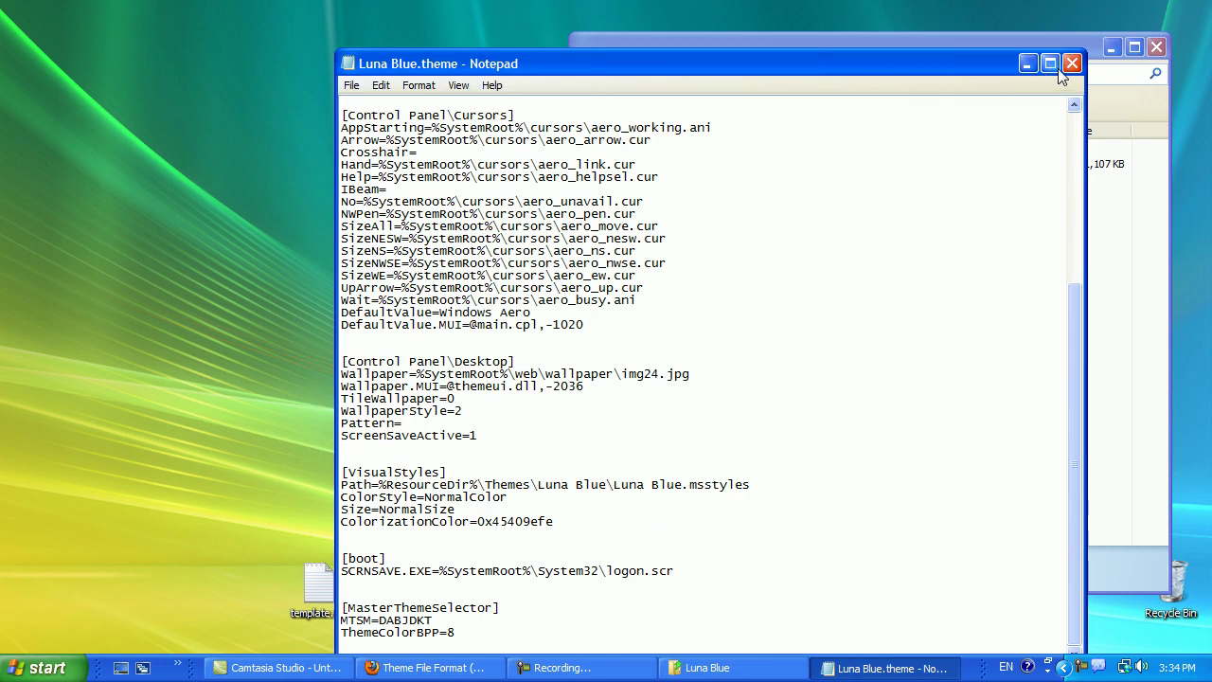
left_click(1071, 63)
Go back to the Themes folder, open Luna Blue.theme to preview it in Theme Settings, and cancel the dialog
left_click_drag(1017, 32, 898, 85)
left_click(483, 112)
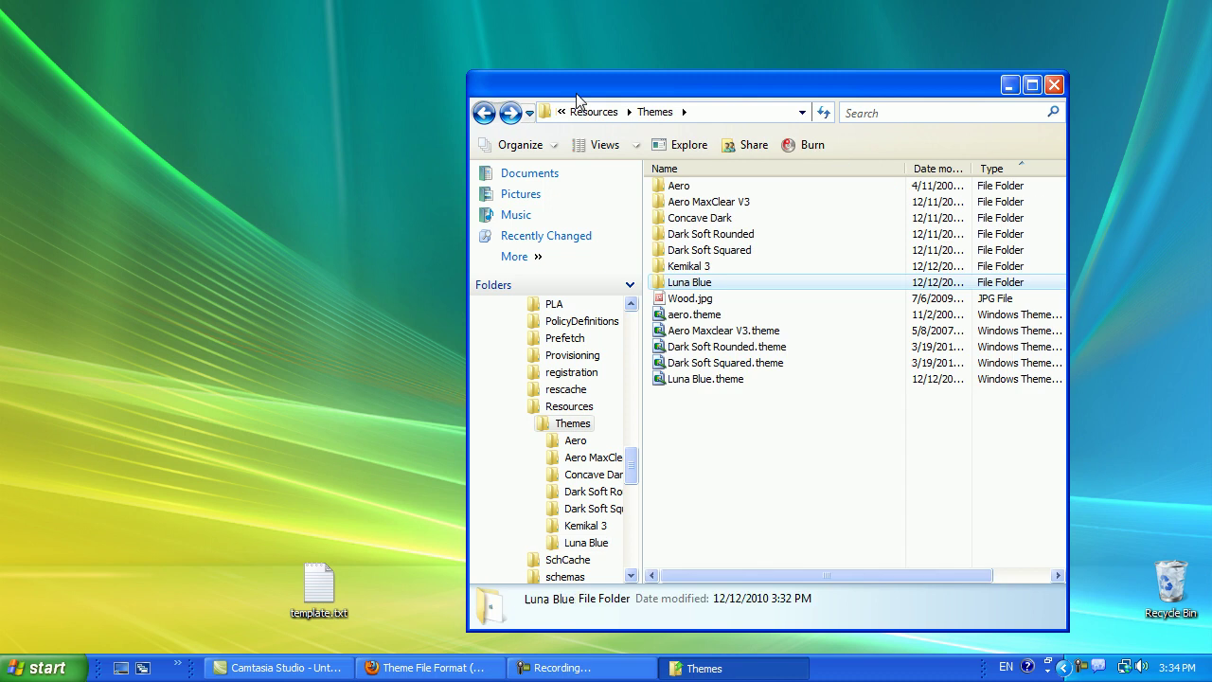
left_click_drag(757, 83, 719, 81)
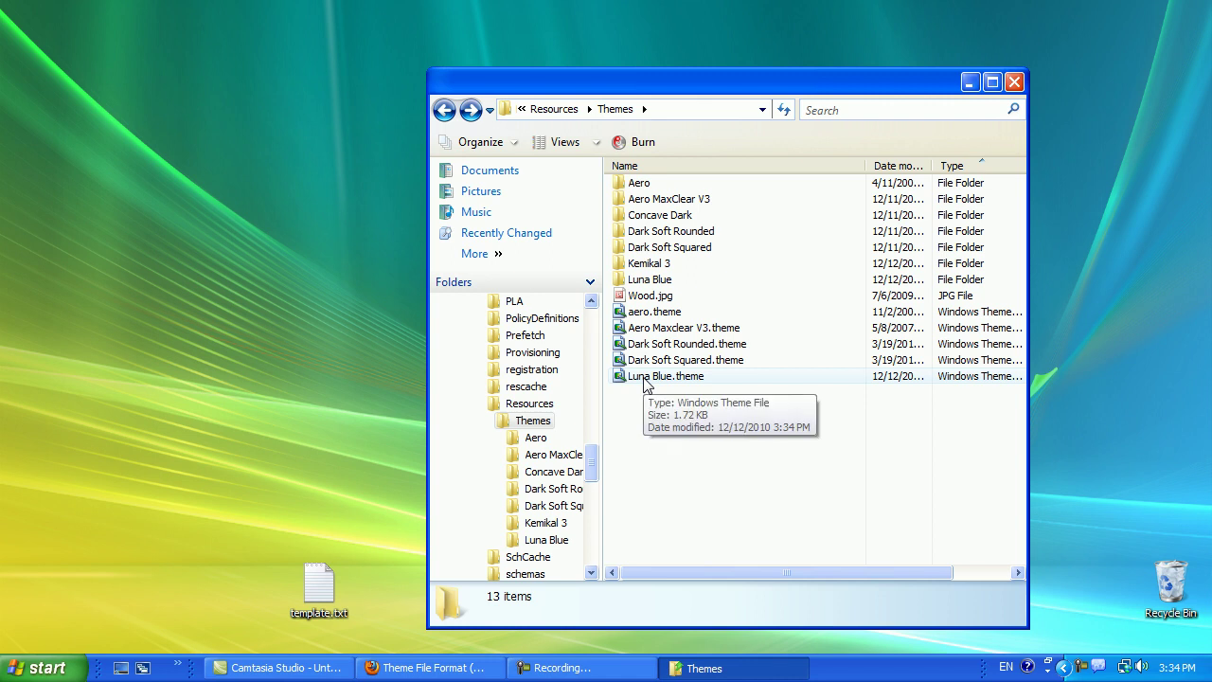
double_click(645, 379)
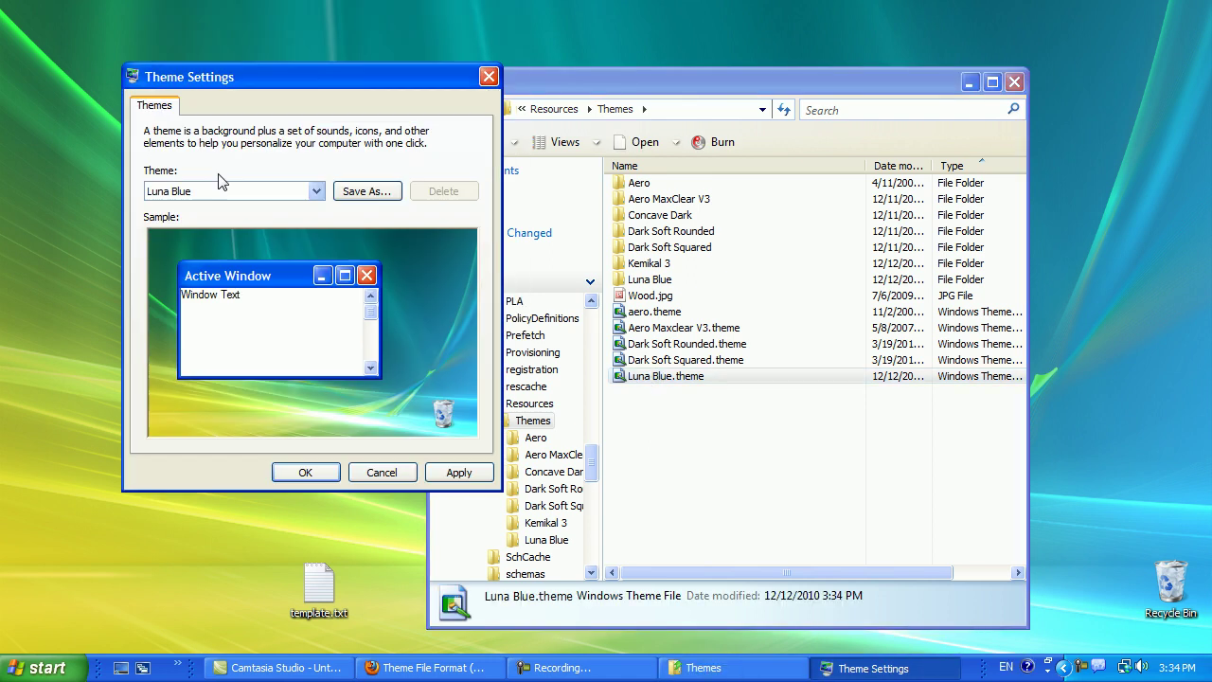
left_click(382, 471)
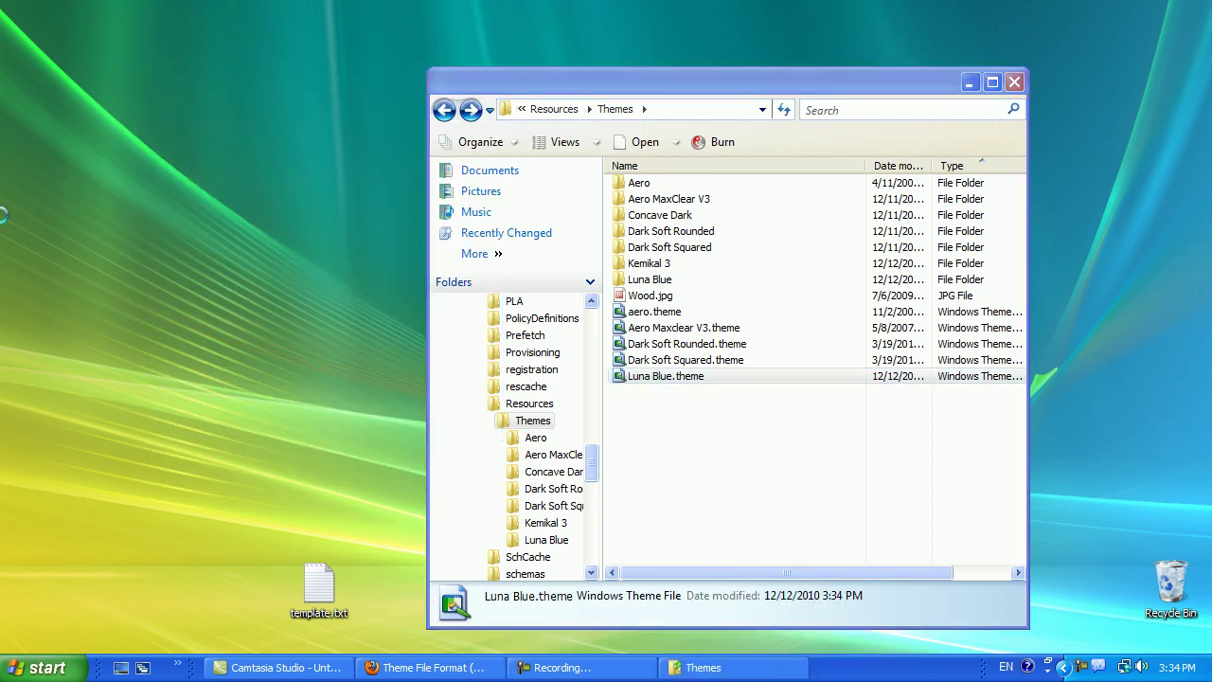
Open Theme Settings through the desktop's Personalize option and look for Luna Blue in the list of available themes
right_click(2, 211)
left_click(130, 168)
right_click(130, 167)
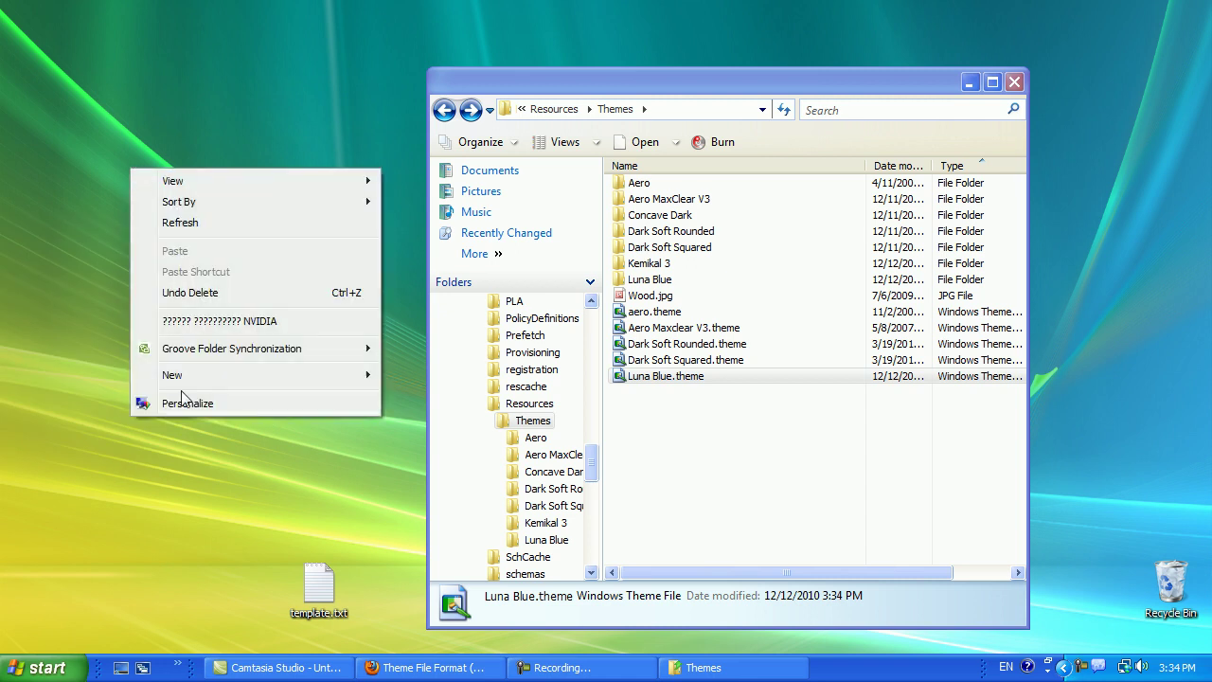
left_click(397, 500)
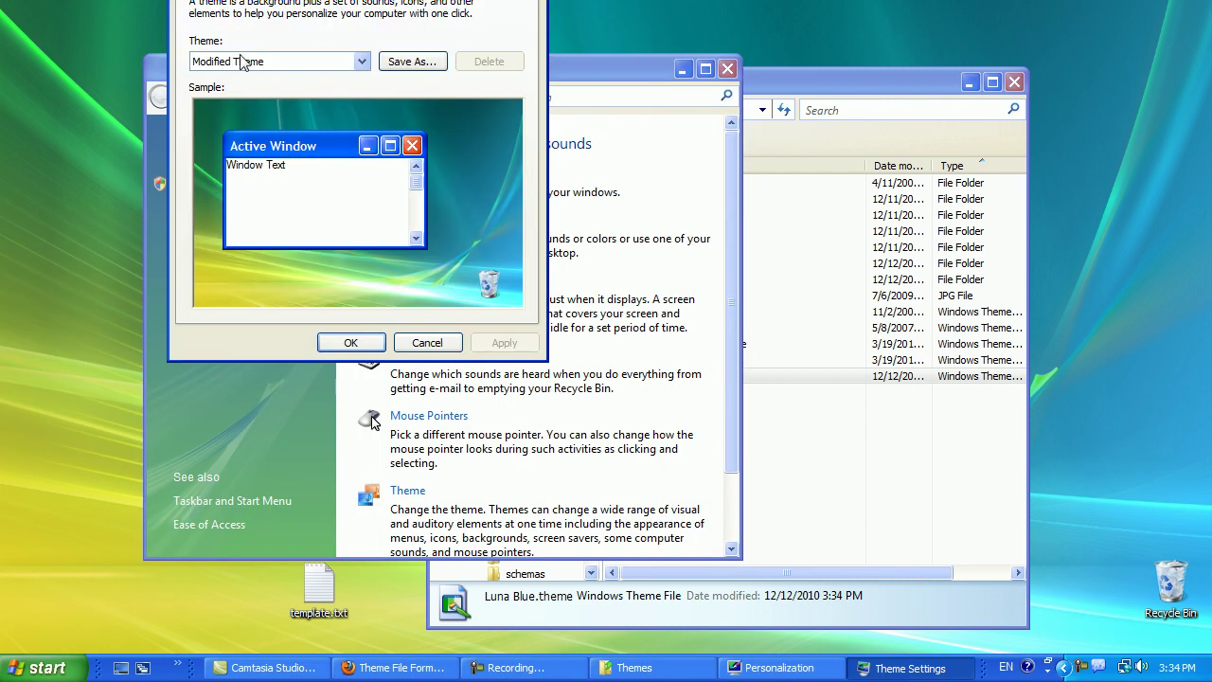
left_click(265, 220)
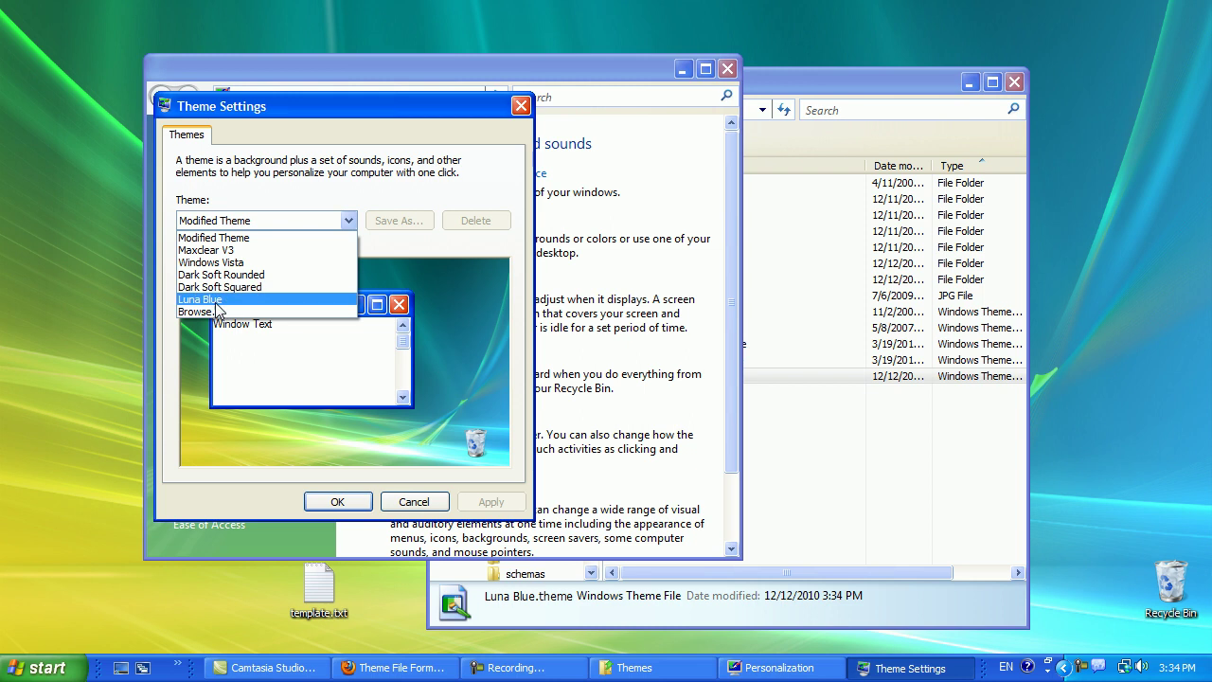
Close the Personalization window and arrange the Theme Settings dialog and a shortened Themes folder window side by side
left_click_drag(654, 68, 359, 425)
left_click(725, 306)
left_click(314, 106)
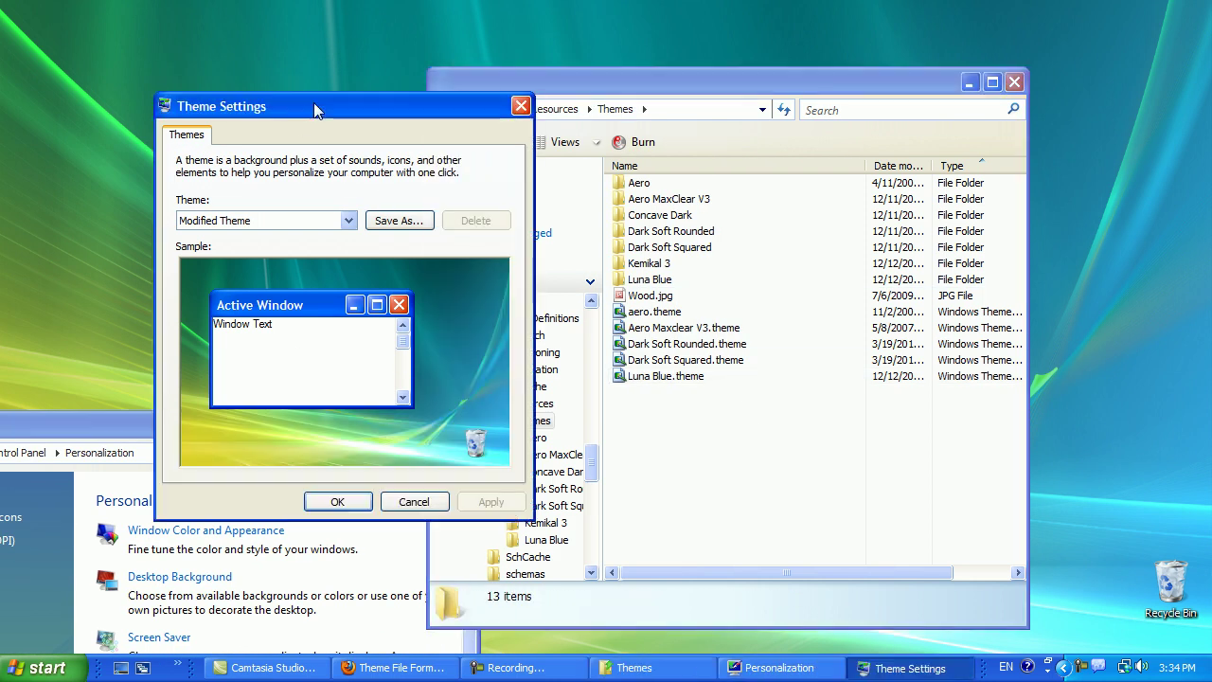
left_click_drag(71, 423, 344, 112)
left_click(794, 142)
left_click_drag(576, 82, 659, 75)
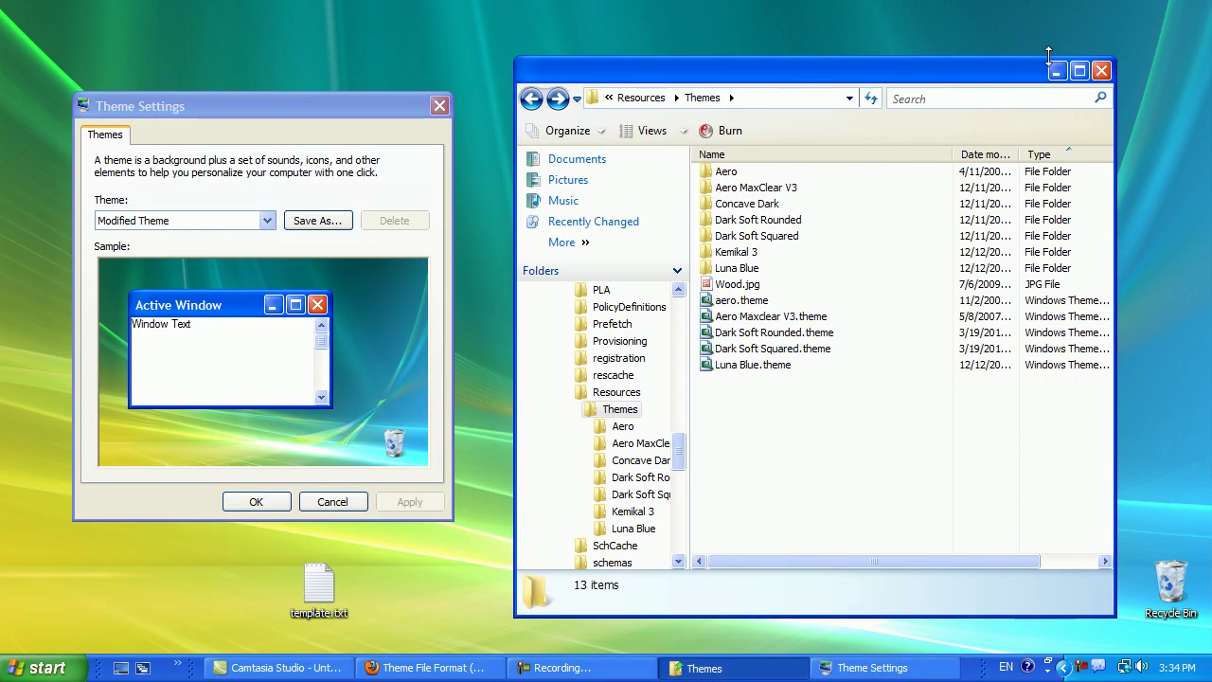
left_click_drag(1049, 54, 1048, 156)
left_click_drag(950, 185, 887, 97)
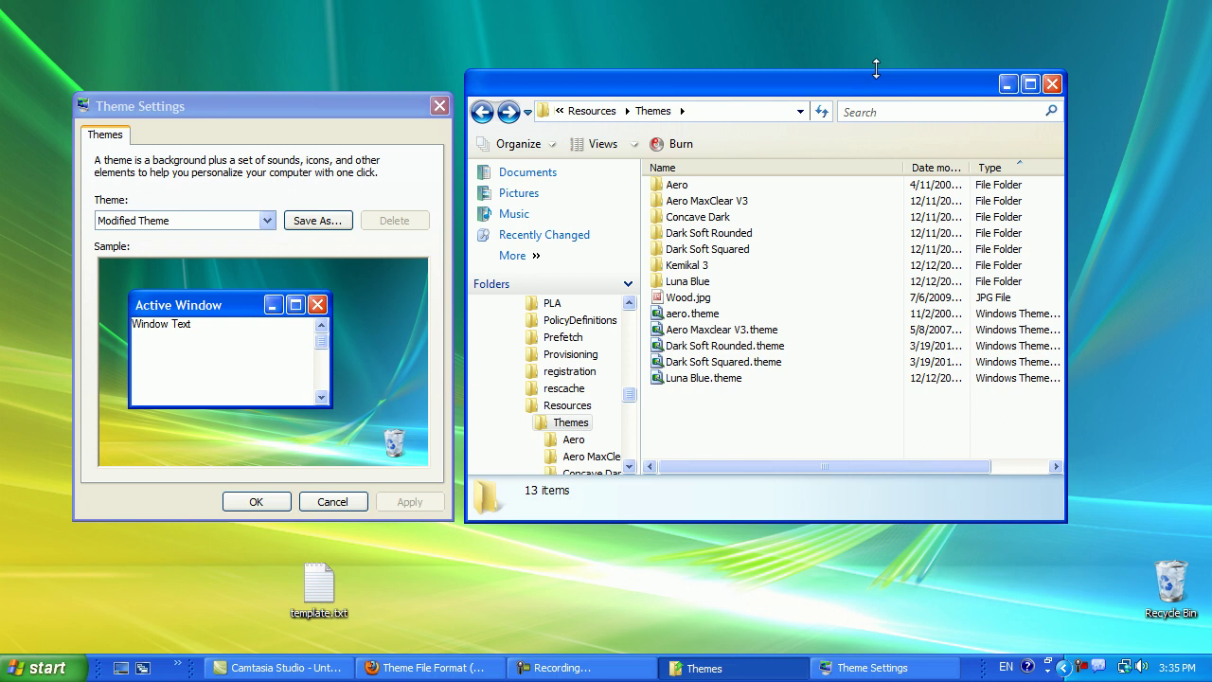